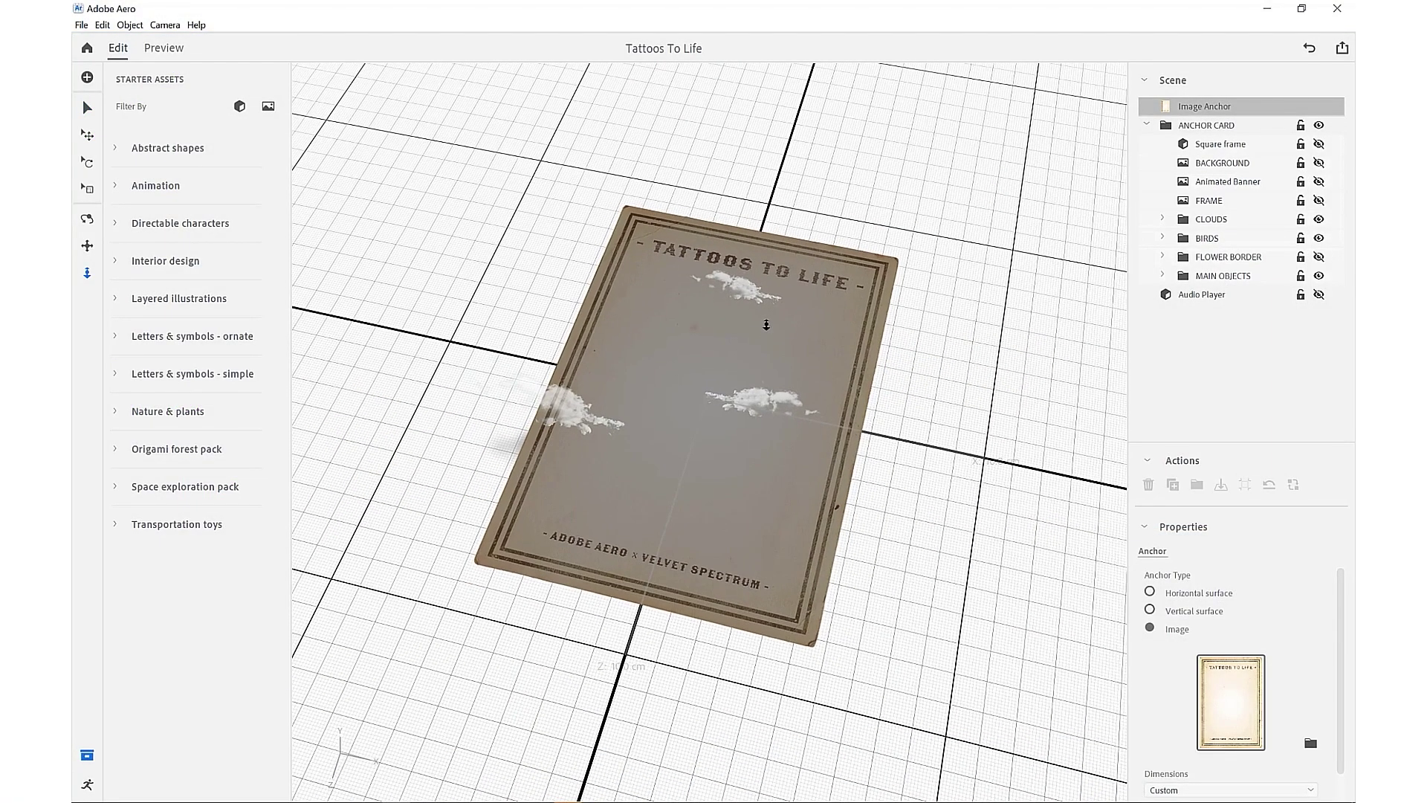
Step: Orbit around the Tattoos To Life card in Aero's Preview, moving closer to it
drag(766, 313, 748, 307)
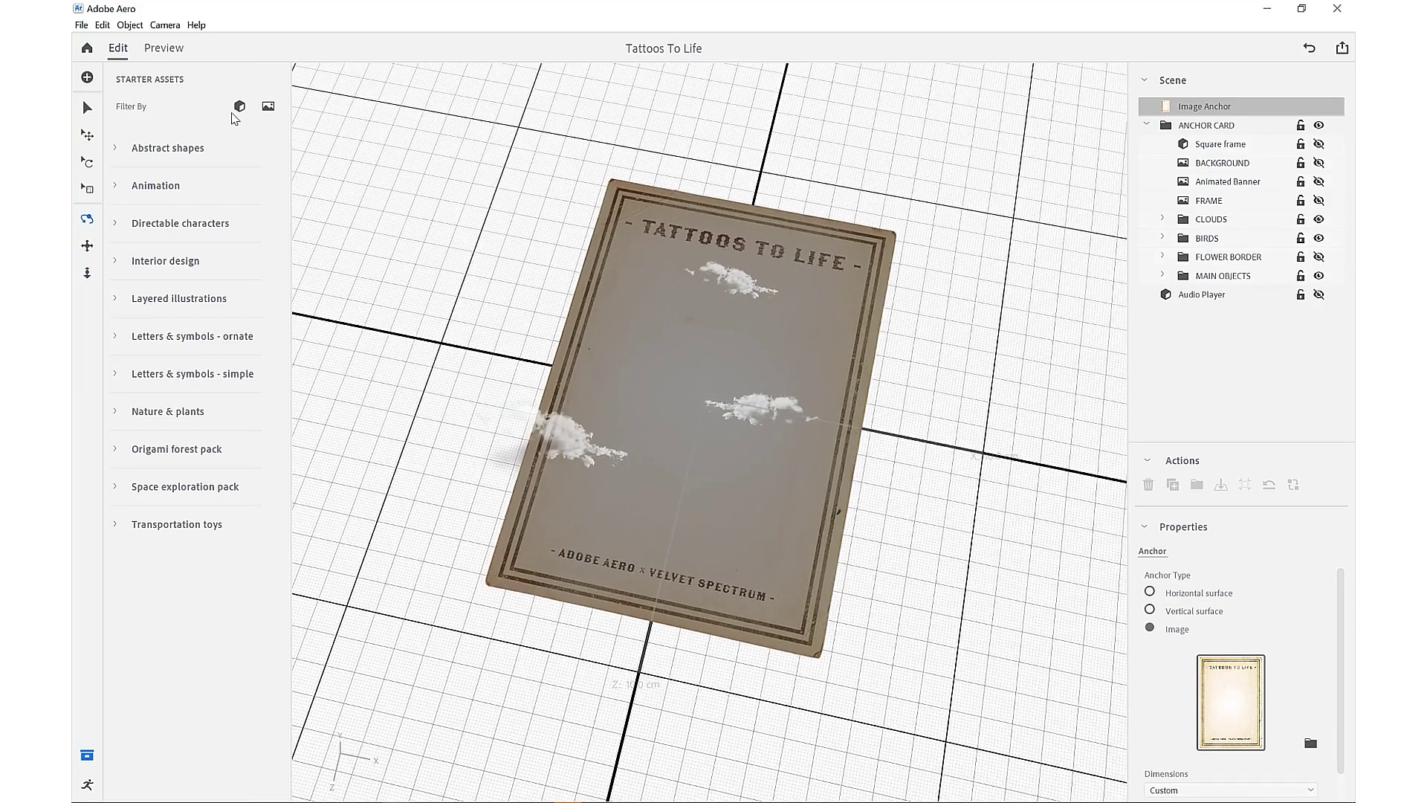
click(167, 49)
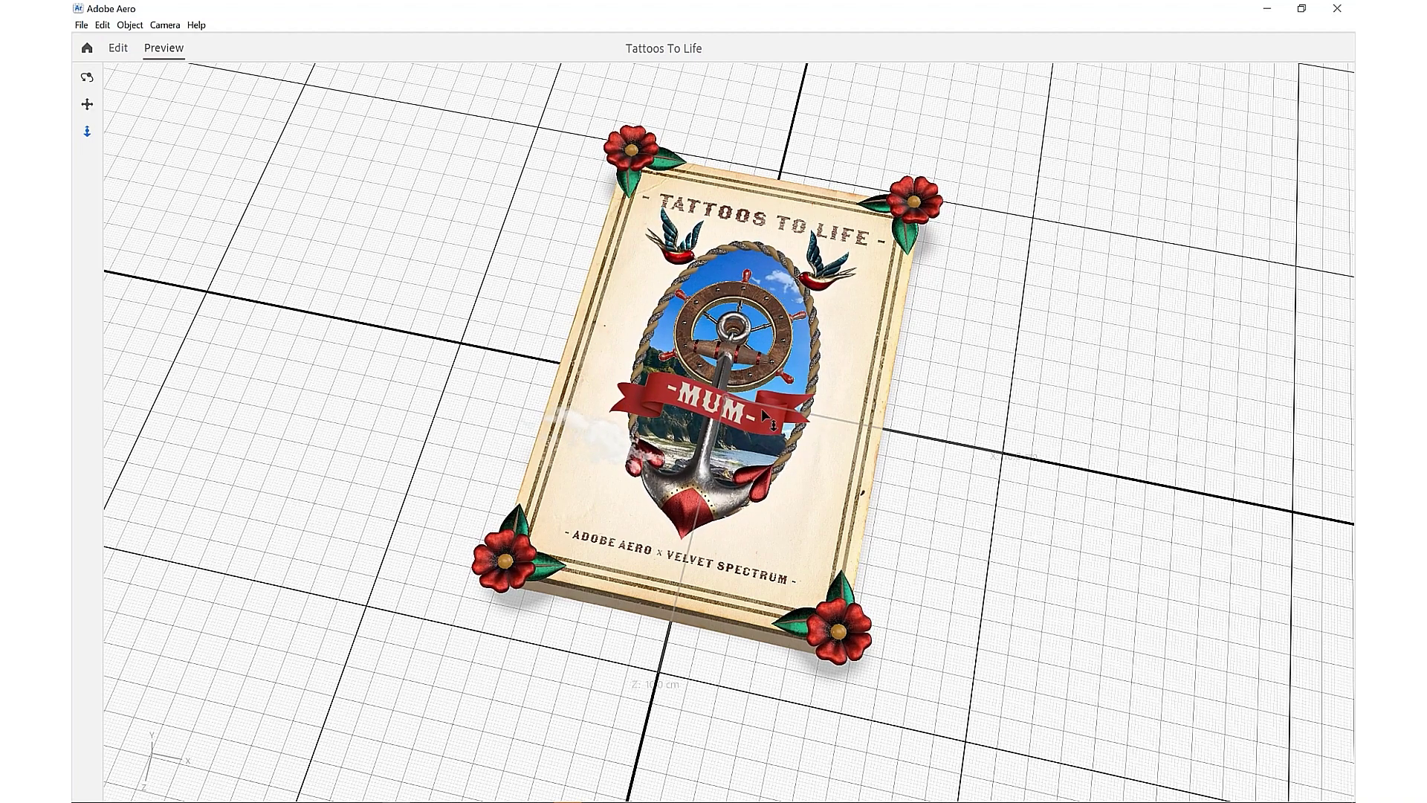
mouse_move(761, 409)
mouse_down()
mouse_move(764, 354)
mouse_move(785, 378)
mouse_up()
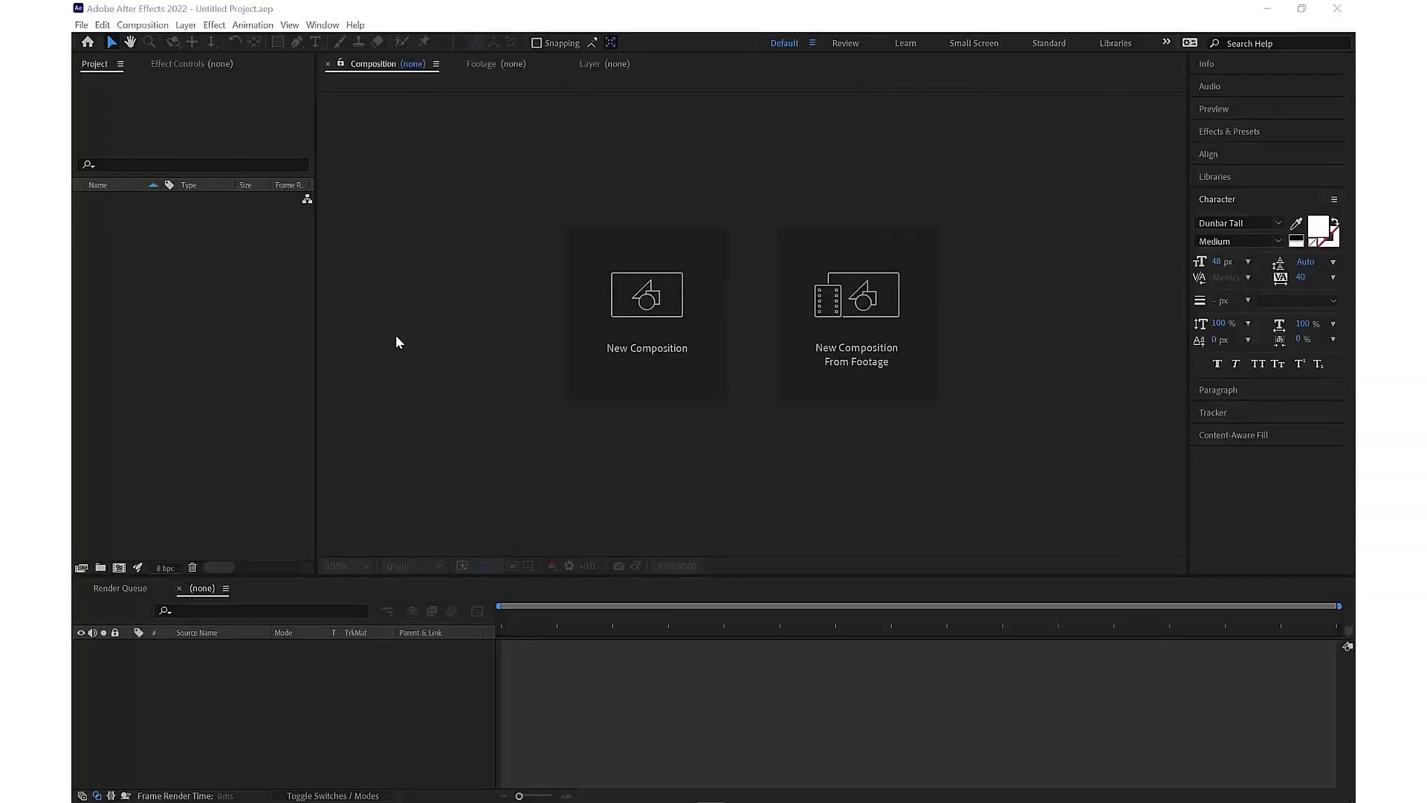
Step: Import Banner_Empty.png and create a new Banner_Empty composition from it
click(176, 271)
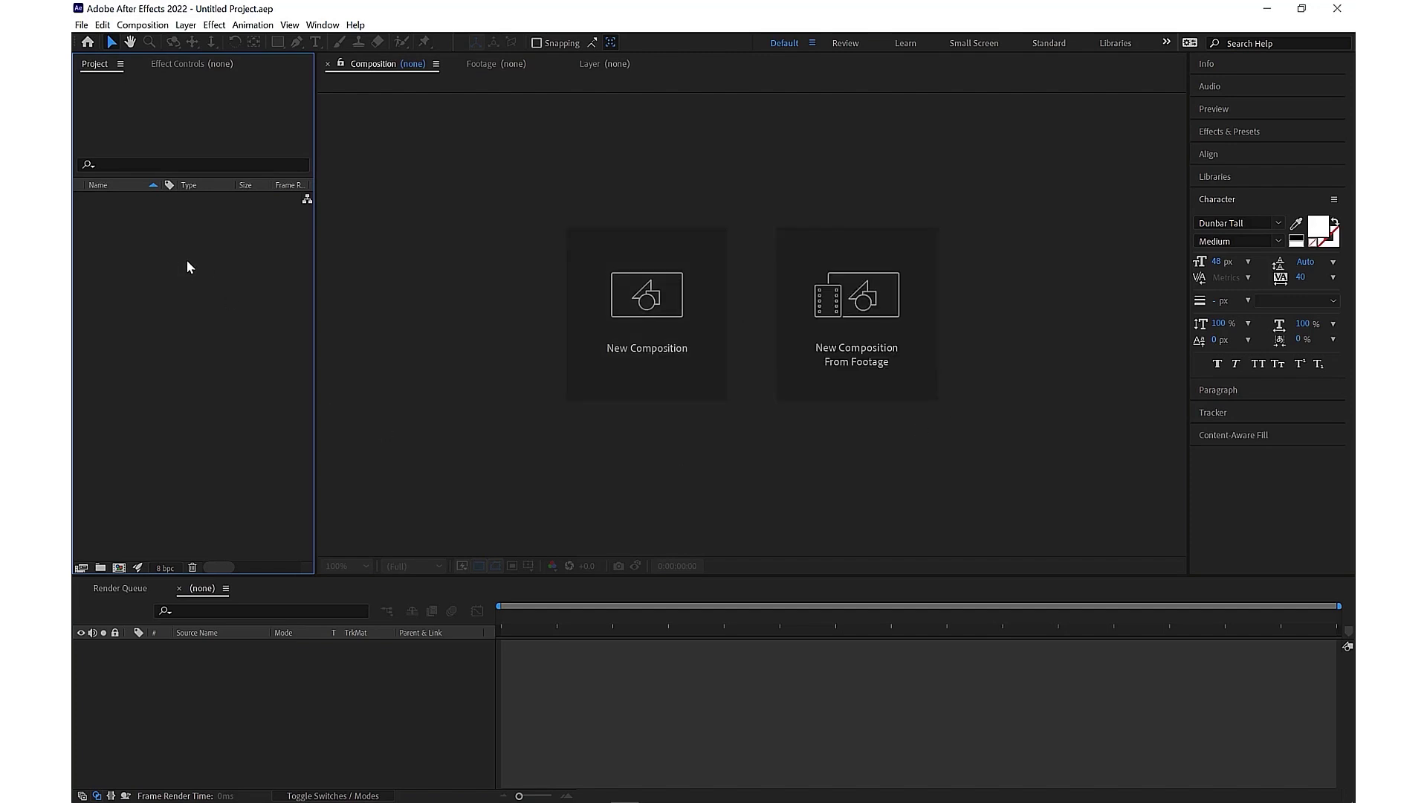
click(83, 26)
mouse_move(108, 220)
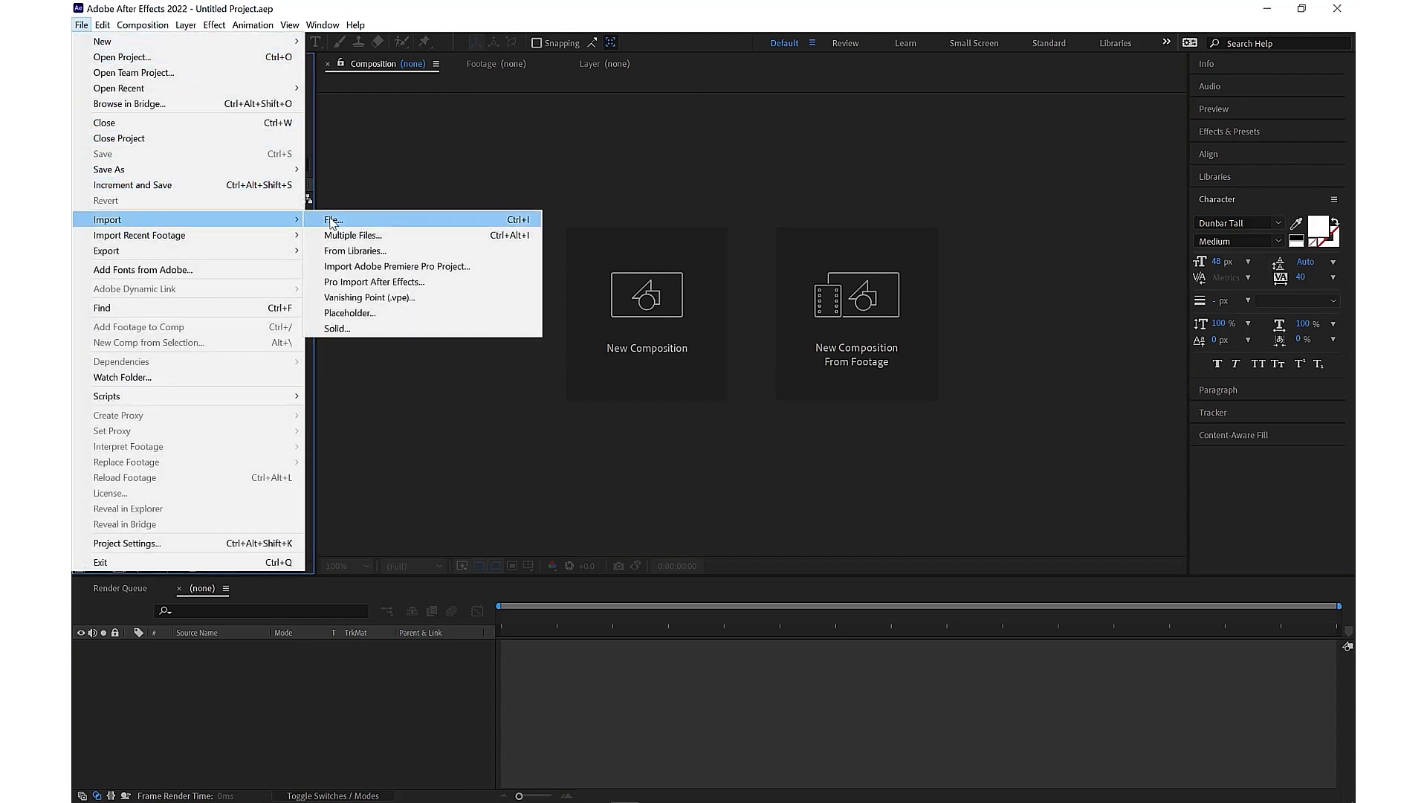
click(334, 221)
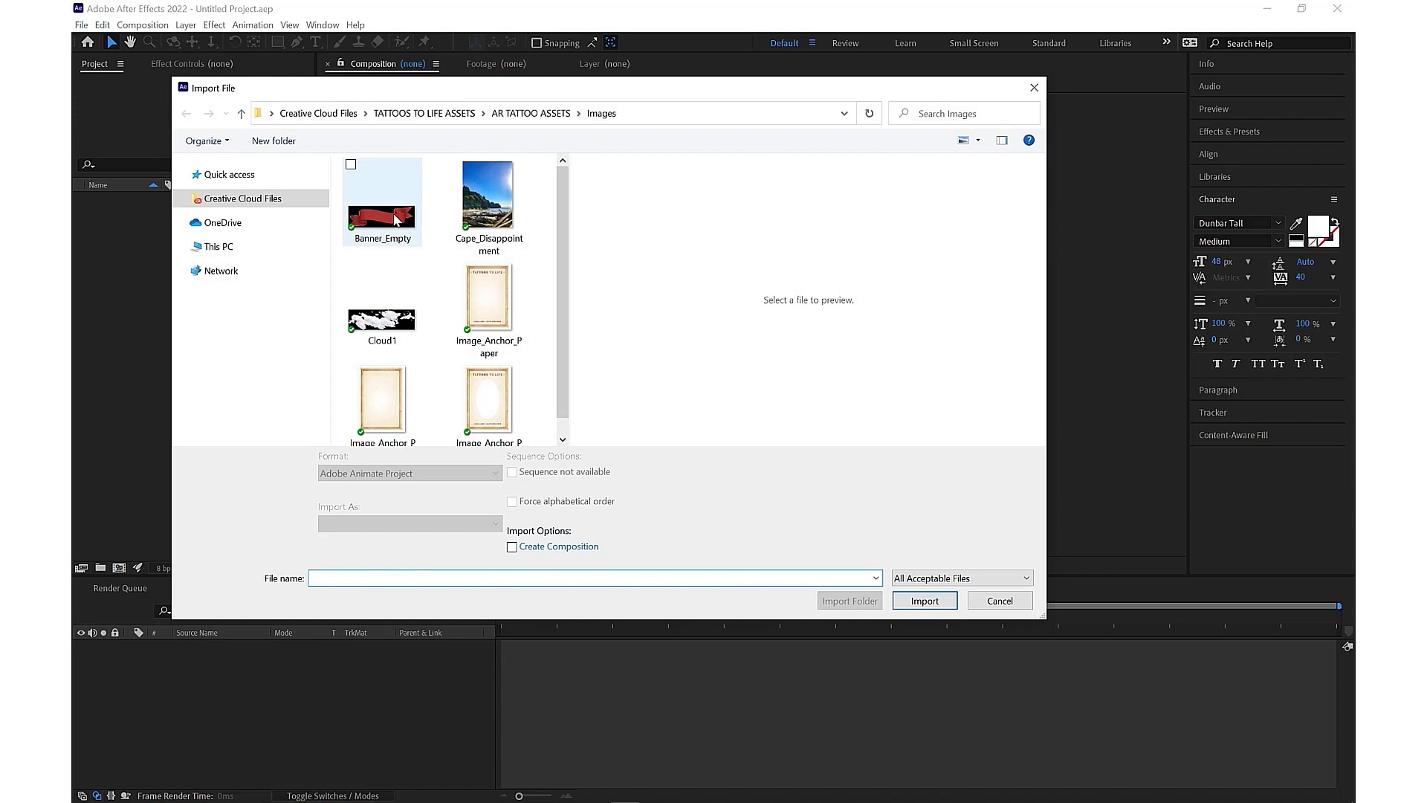
mouse_move(381, 206)
click(390, 223)
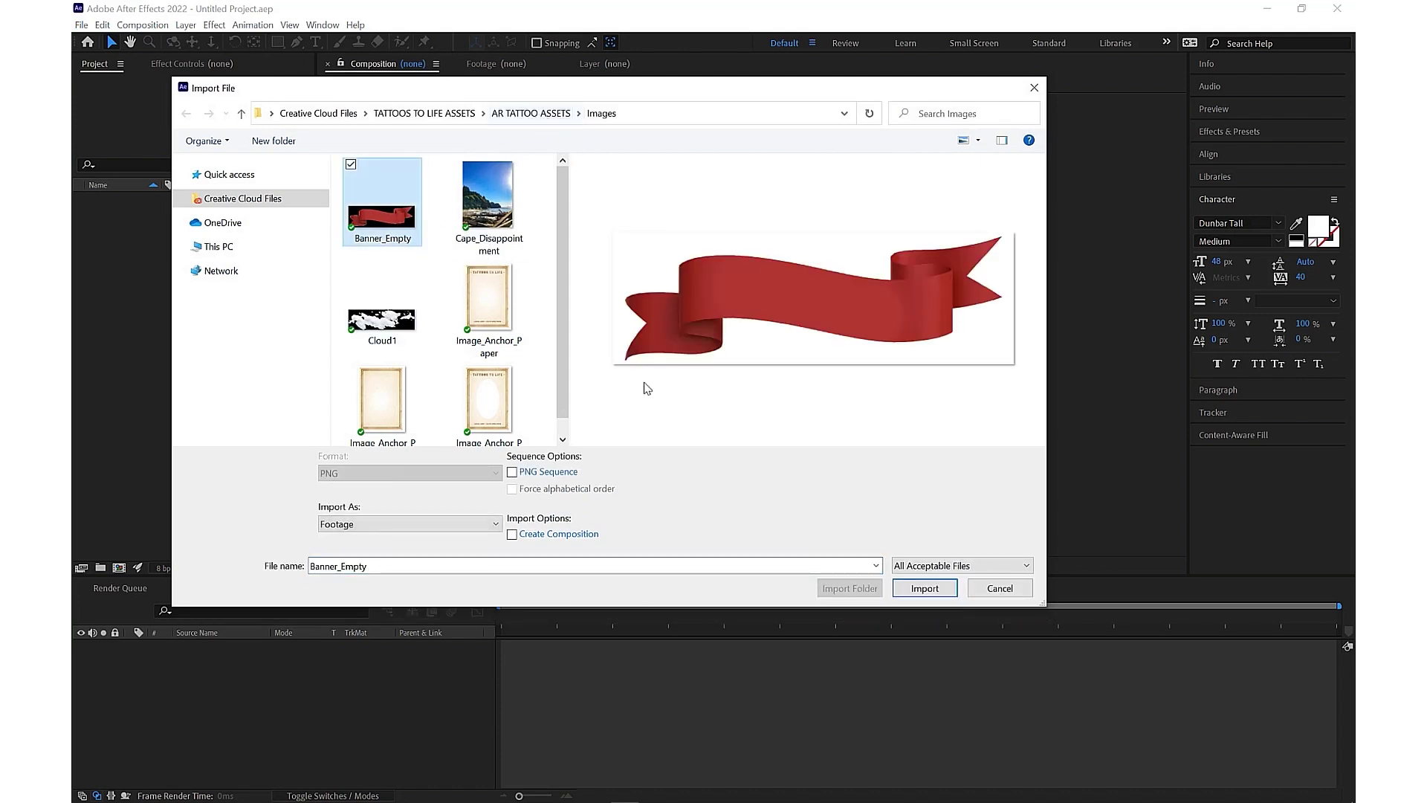
click(924, 588)
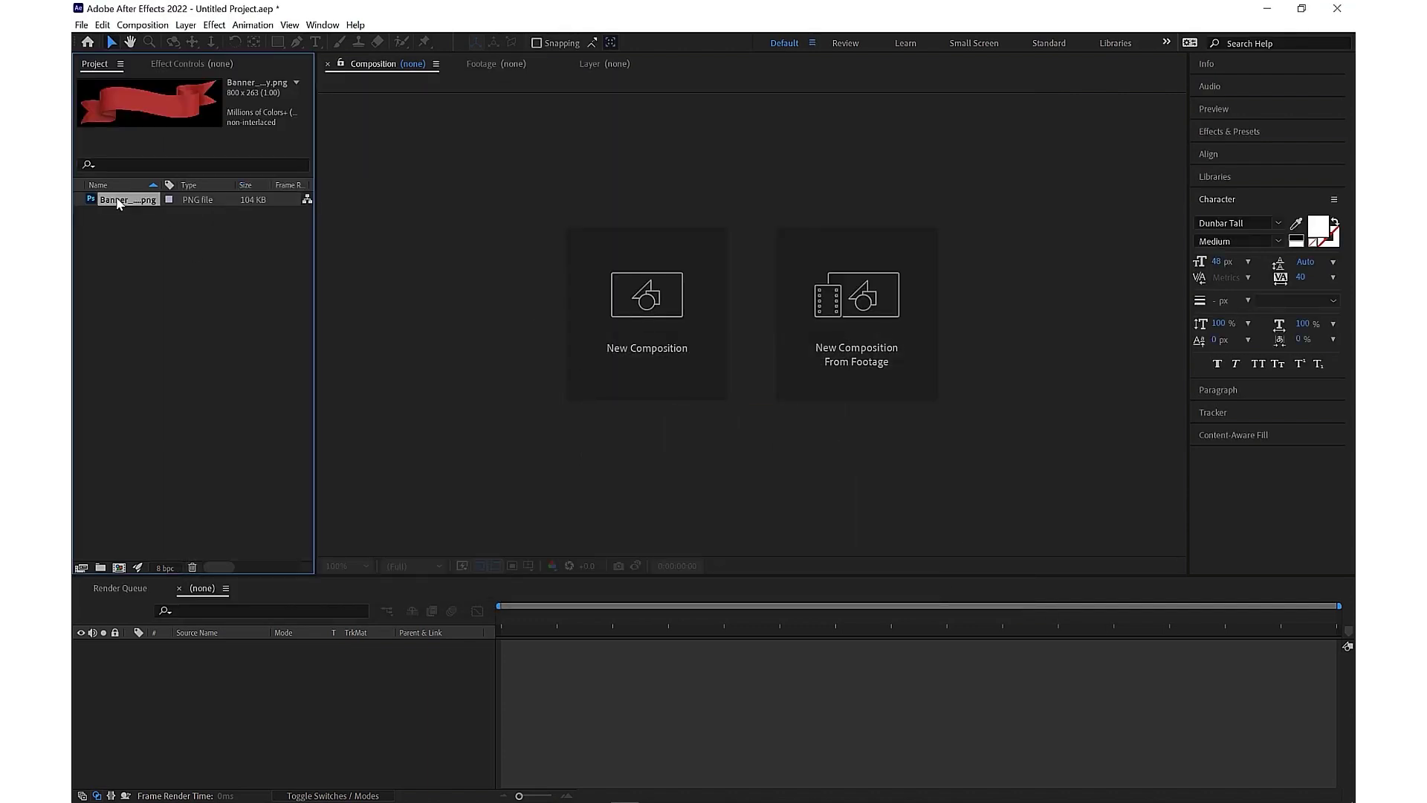
drag(117, 200, 154, 302)
drag(123, 570, 119, 567)
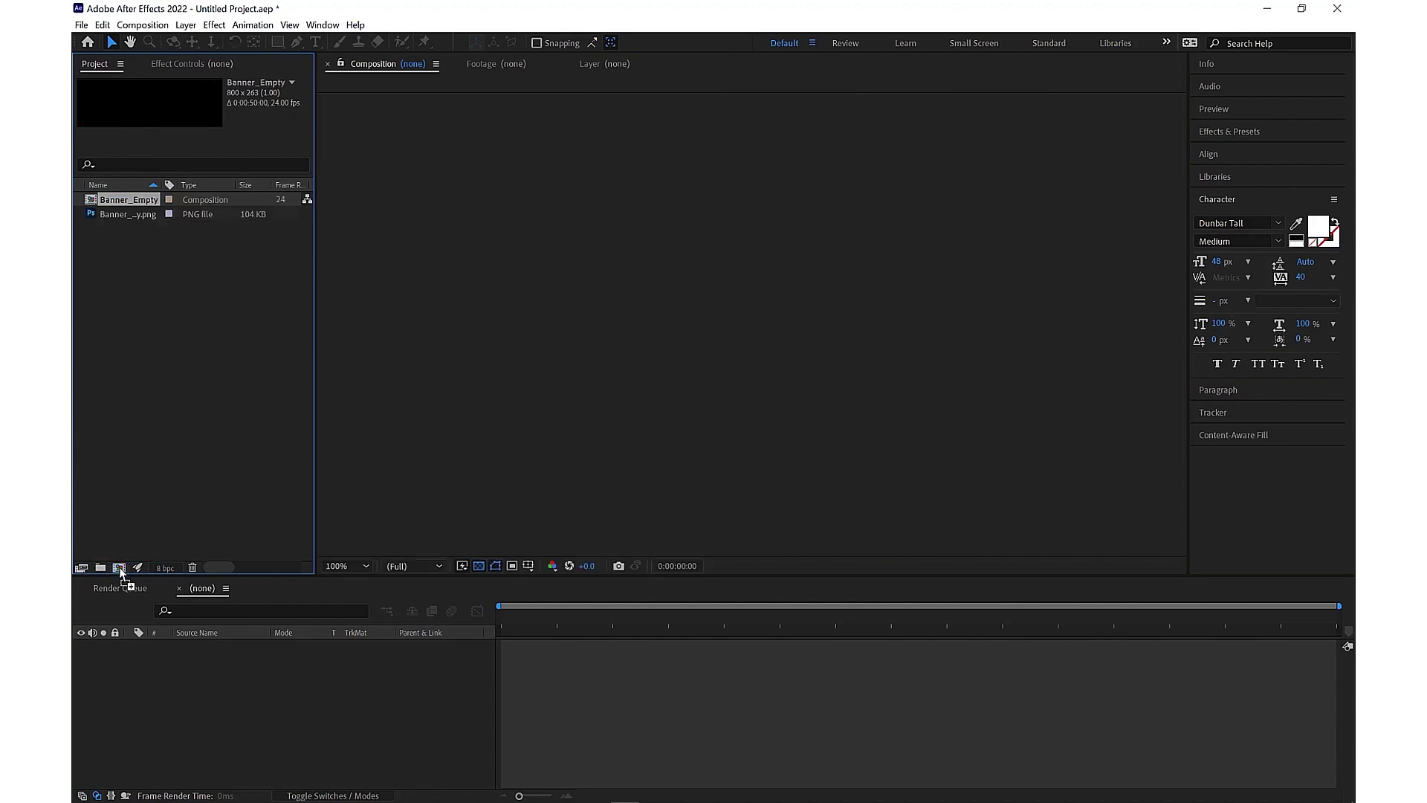
Step: Set the Banner_Empty composition duration to 0:00:03:00 in Composition Settings
click(478, 370)
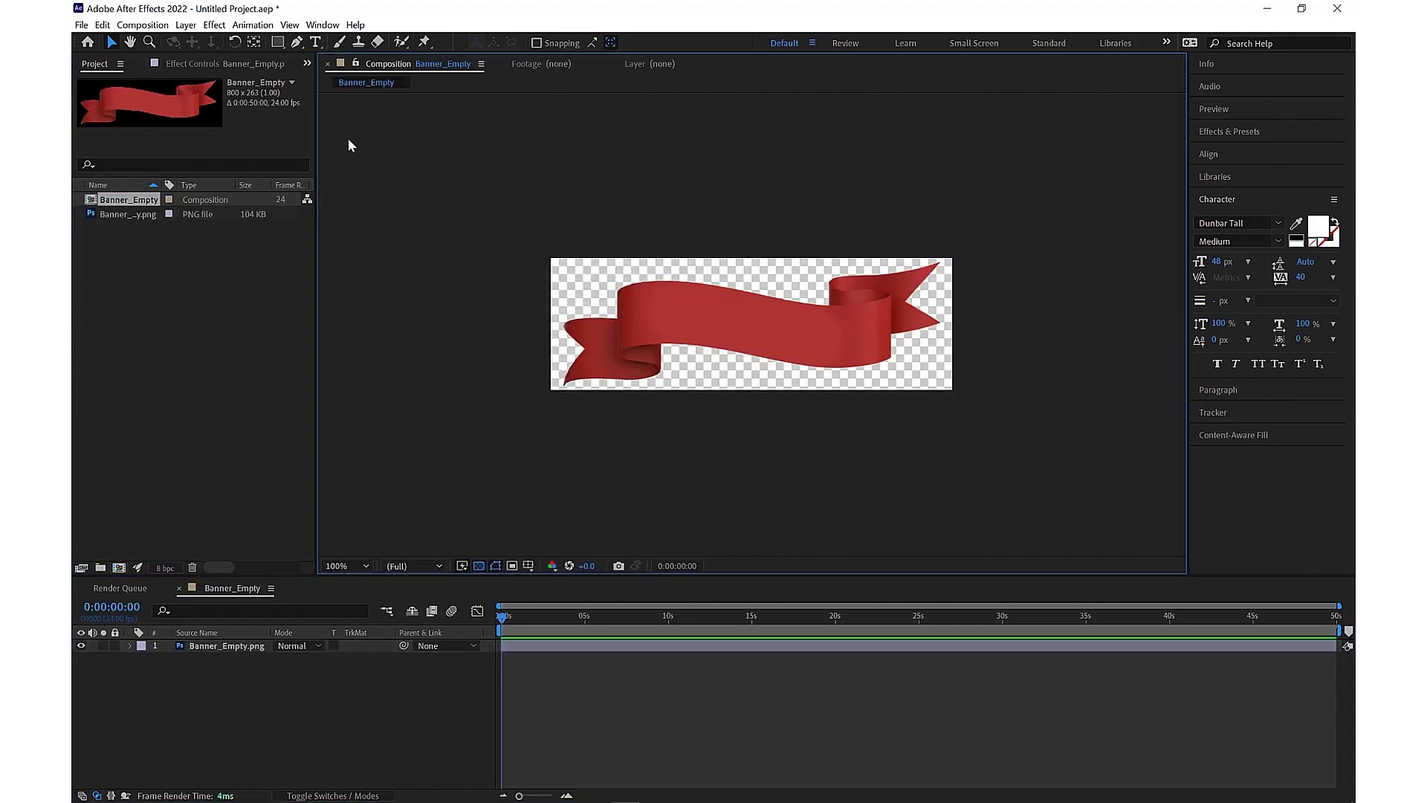
click(144, 25)
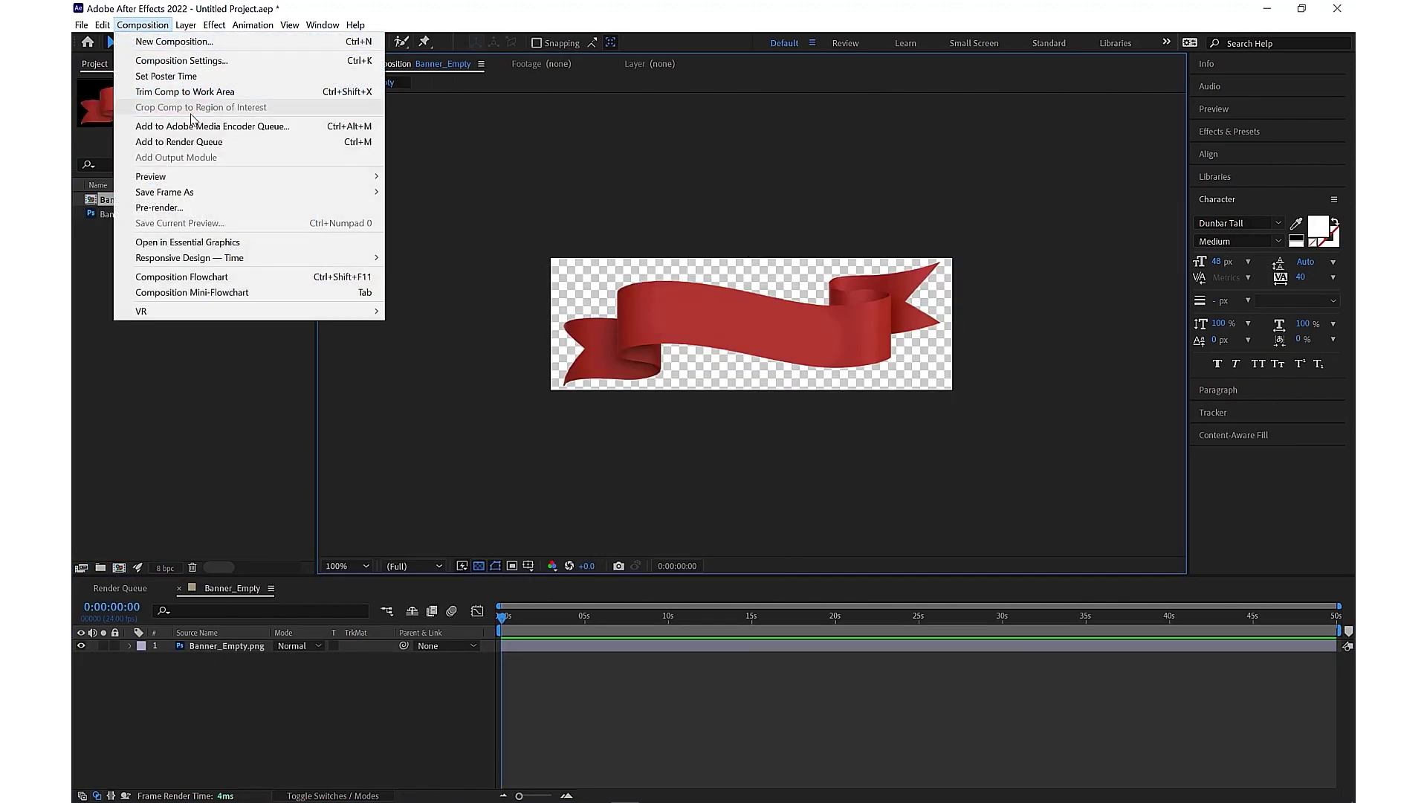
click(179, 60)
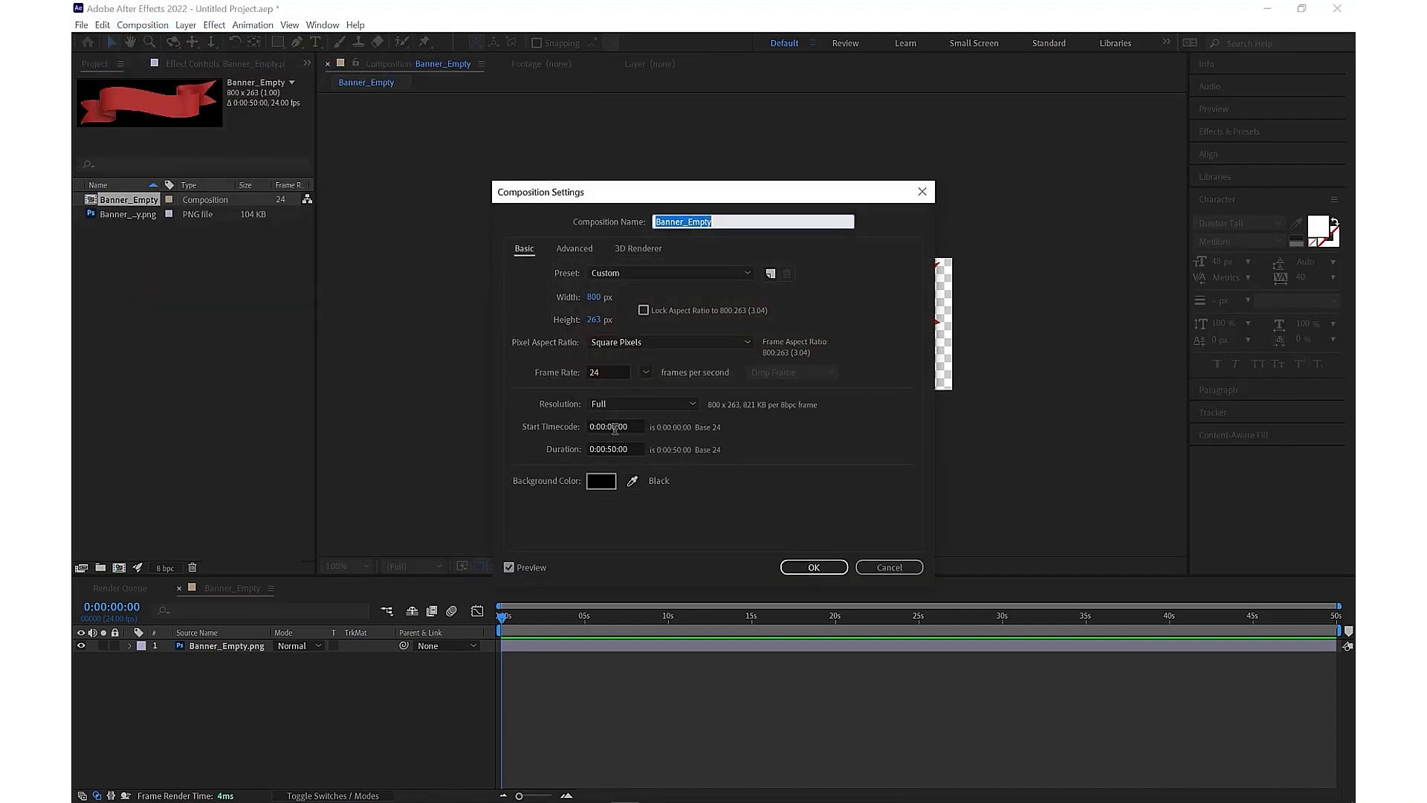
click(615, 451)
text(3)
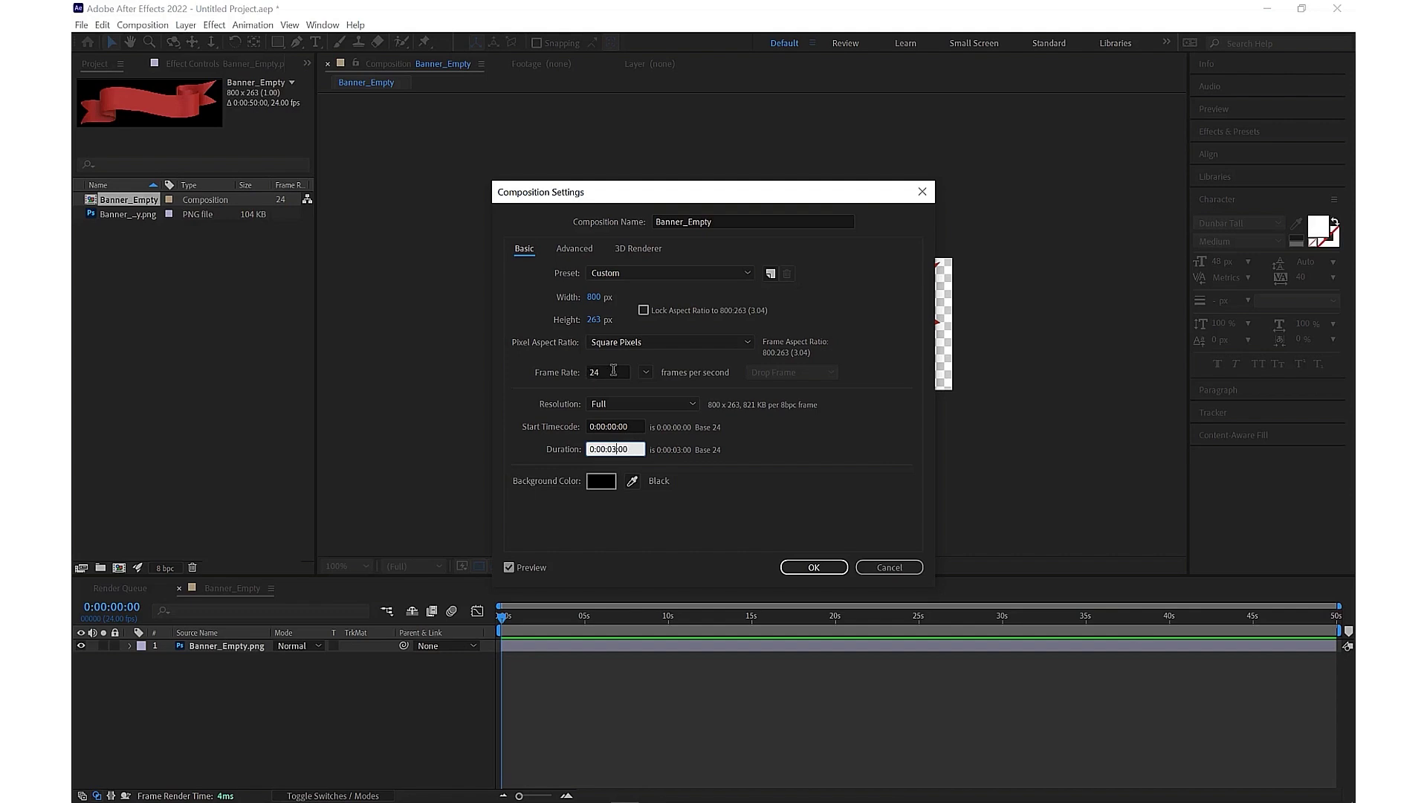
click(809, 568)
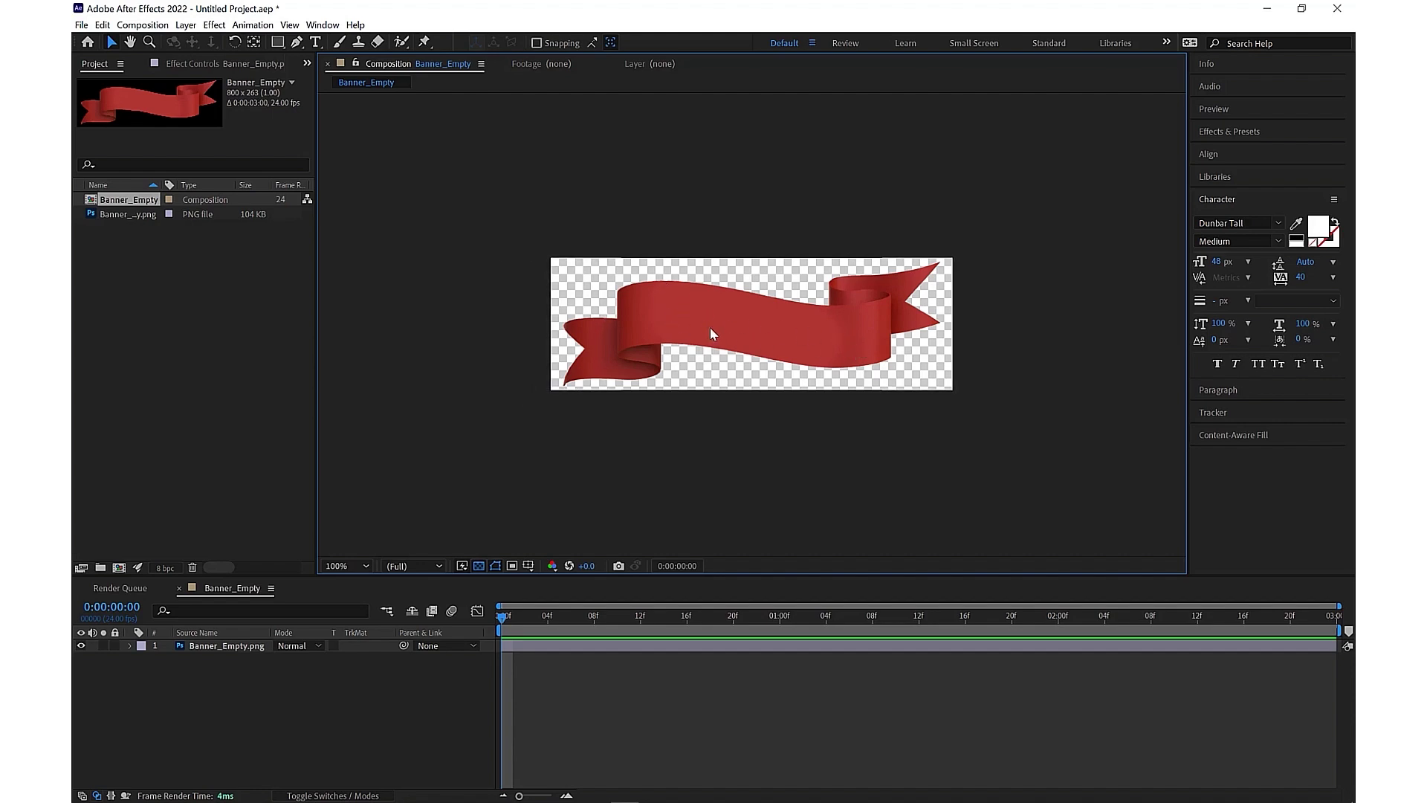
Step: Add a '-MUM-' text layer across the middle of the red banner, then deselect it
click(315, 42)
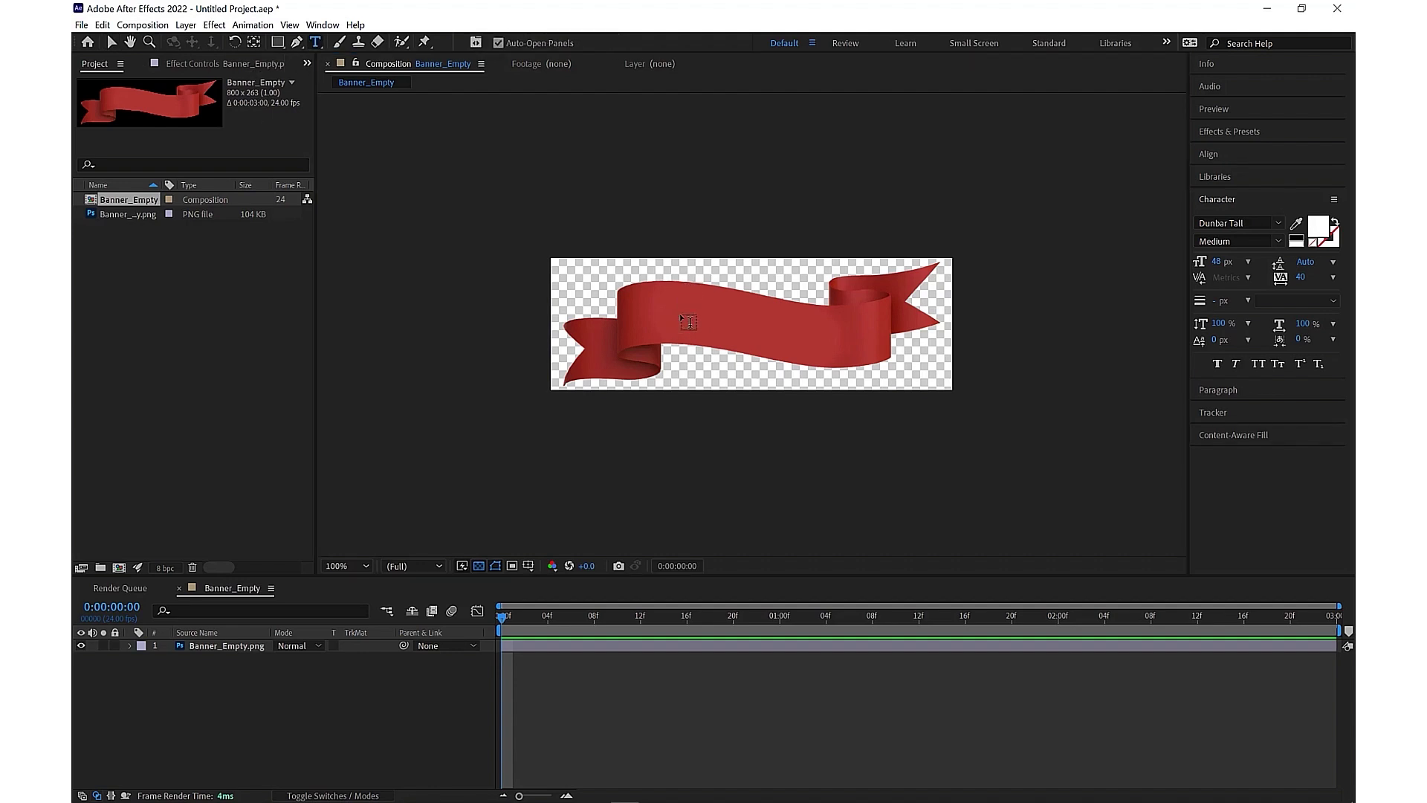
click(744, 334)
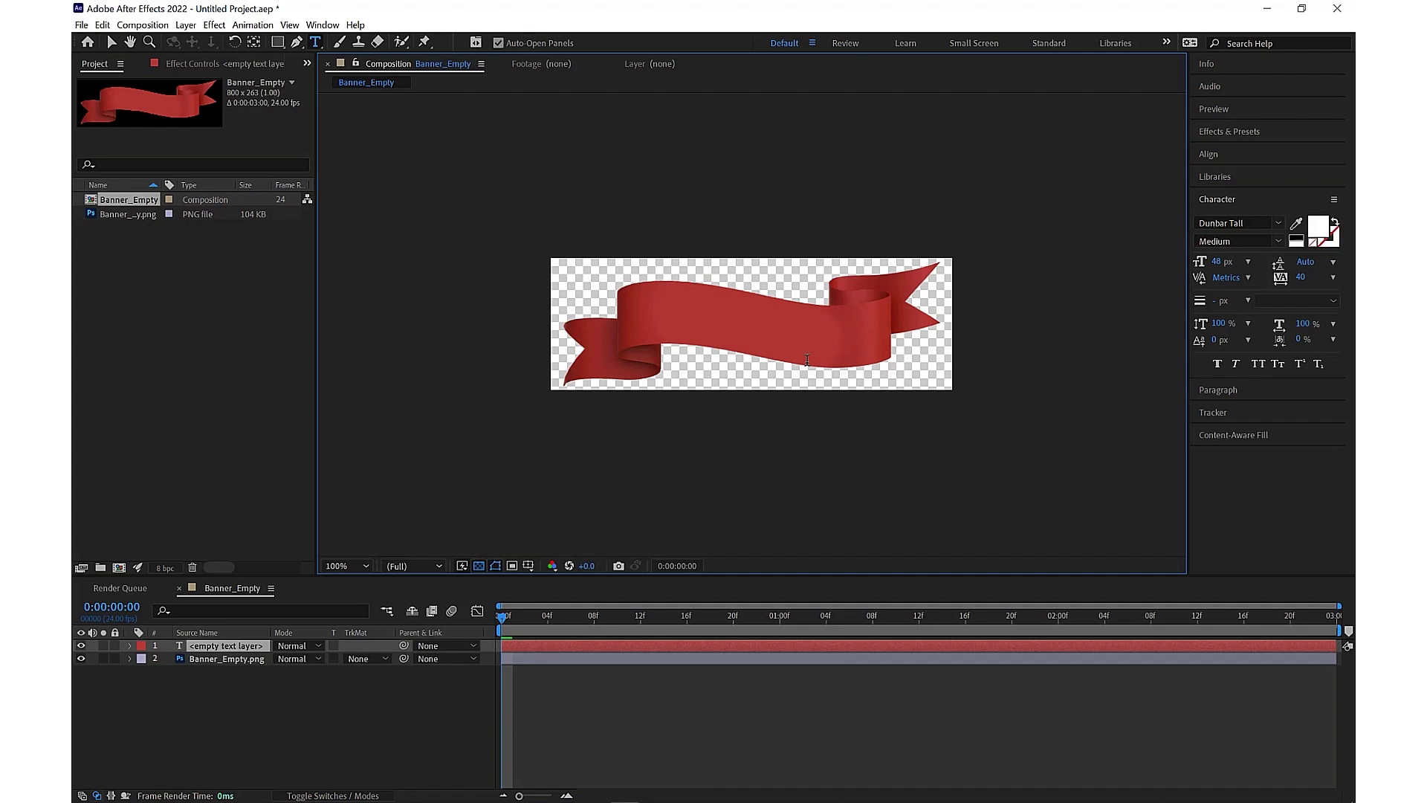
text(-MU)
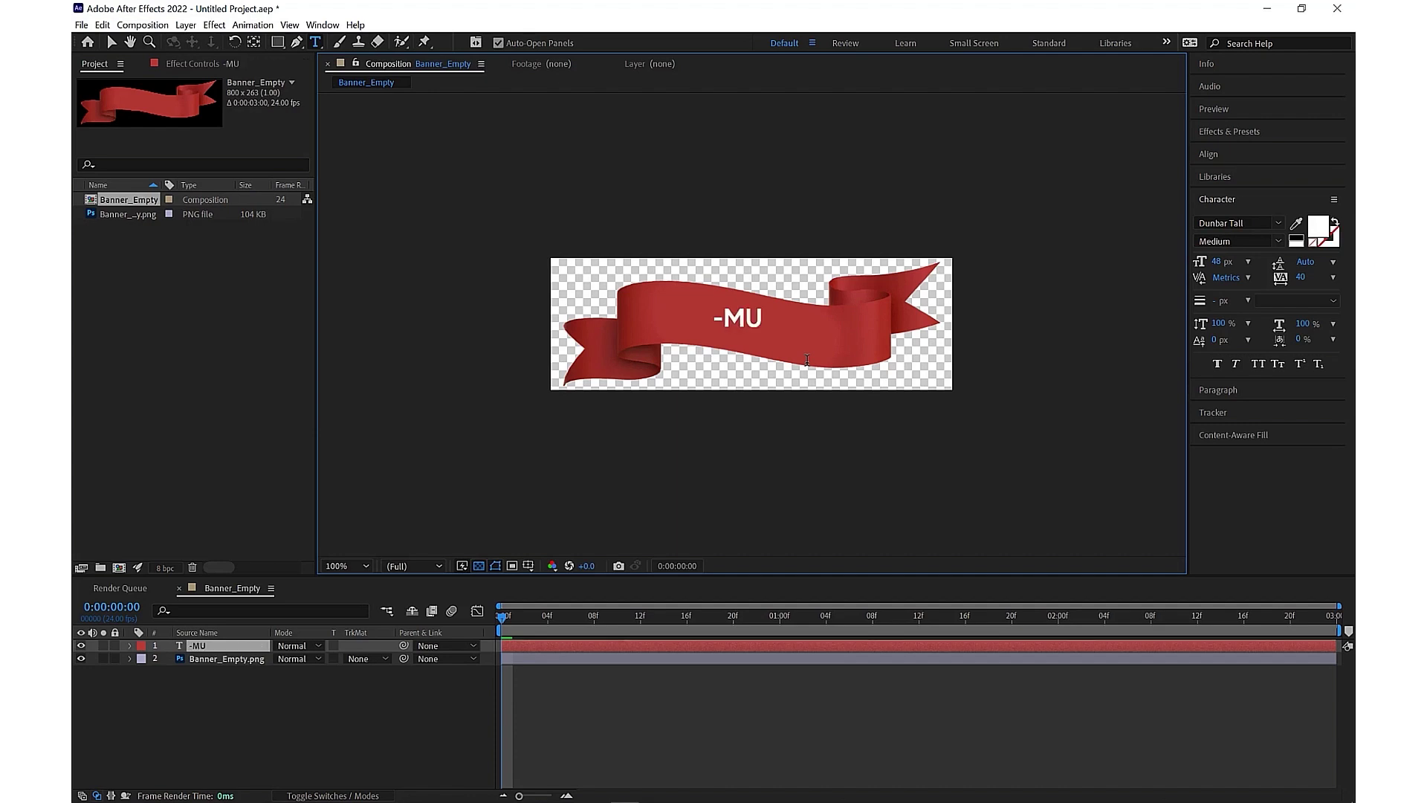
text(M-)
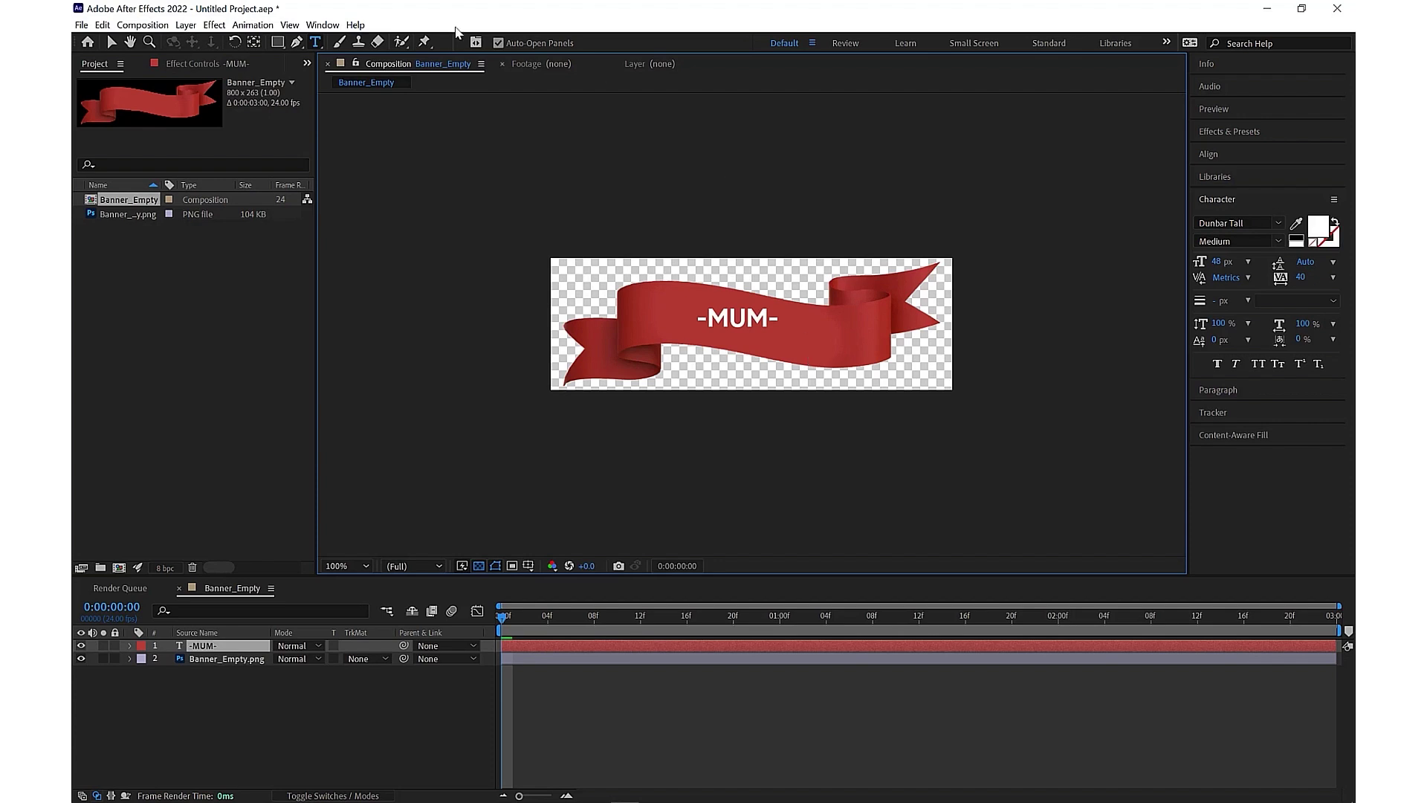
click(111, 41)
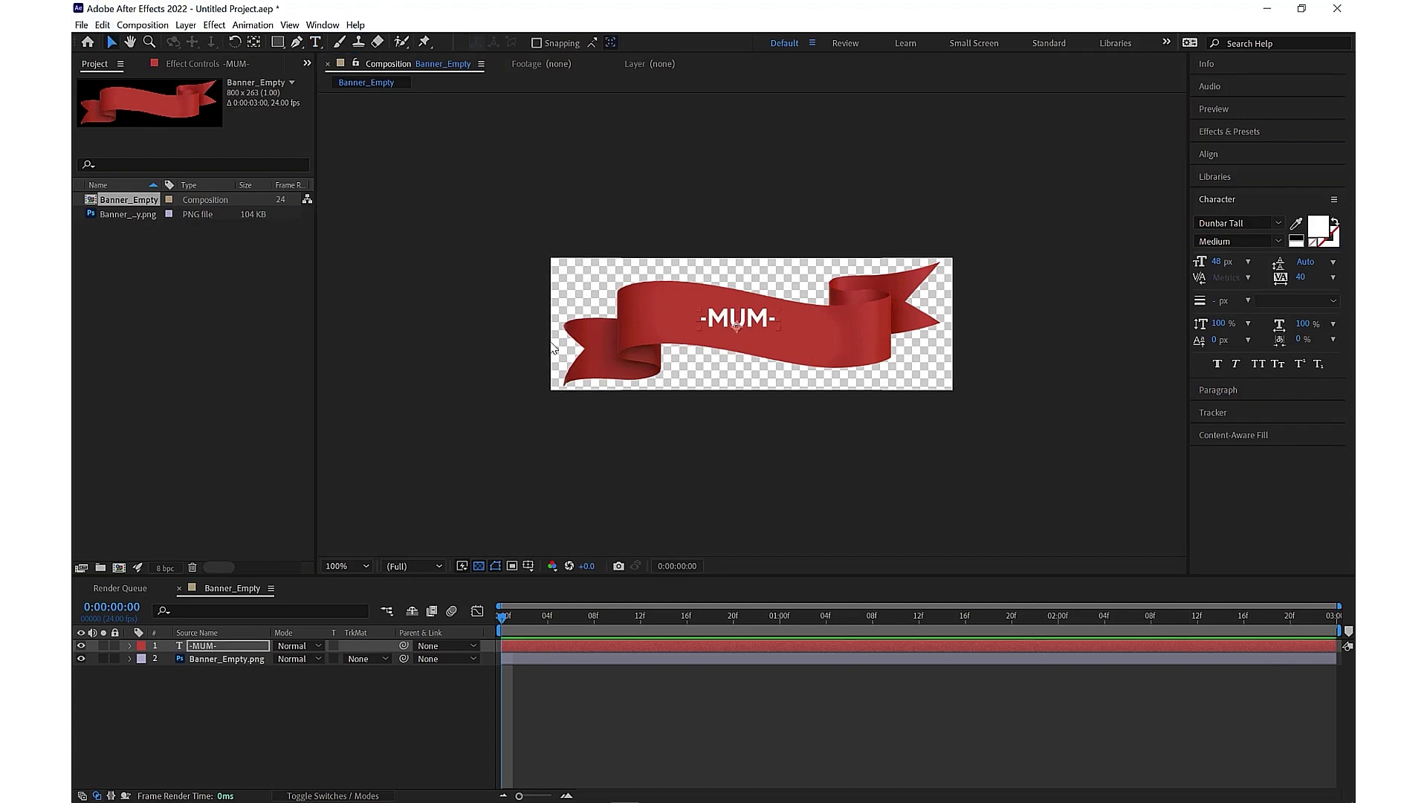
click(503, 436)
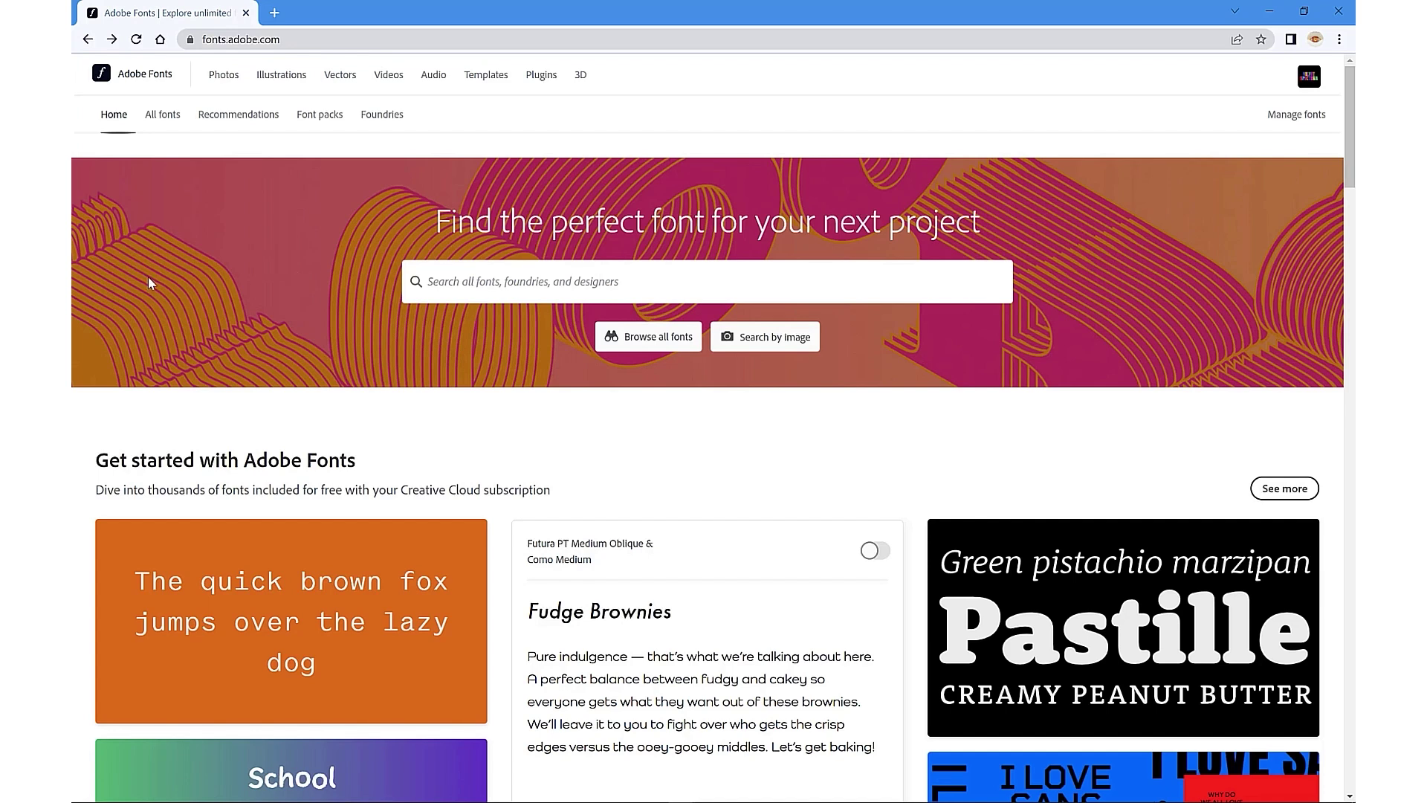
Step: Browse Adobe Fonts by the Western tag and open The Becker Gothics family page
click(163, 115)
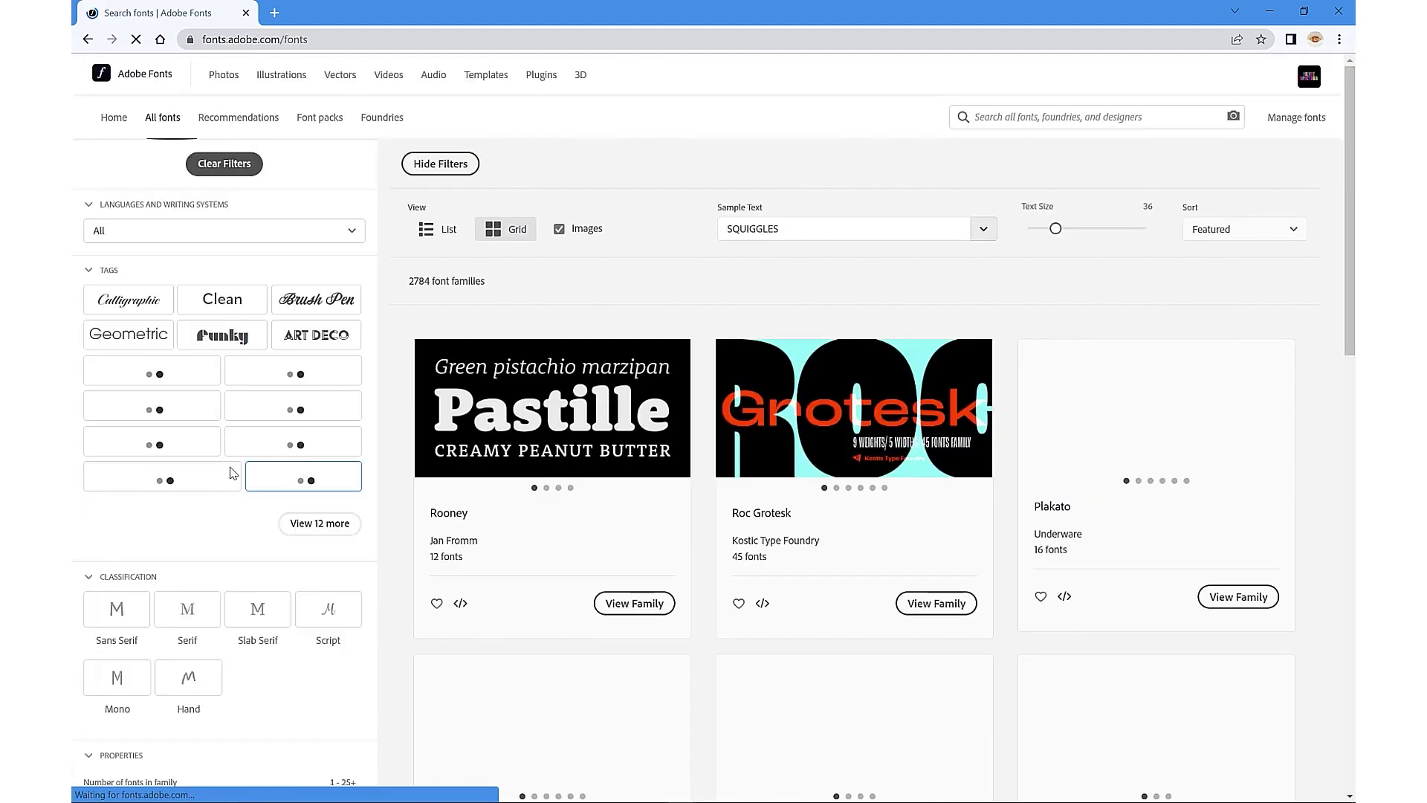
click(331, 499)
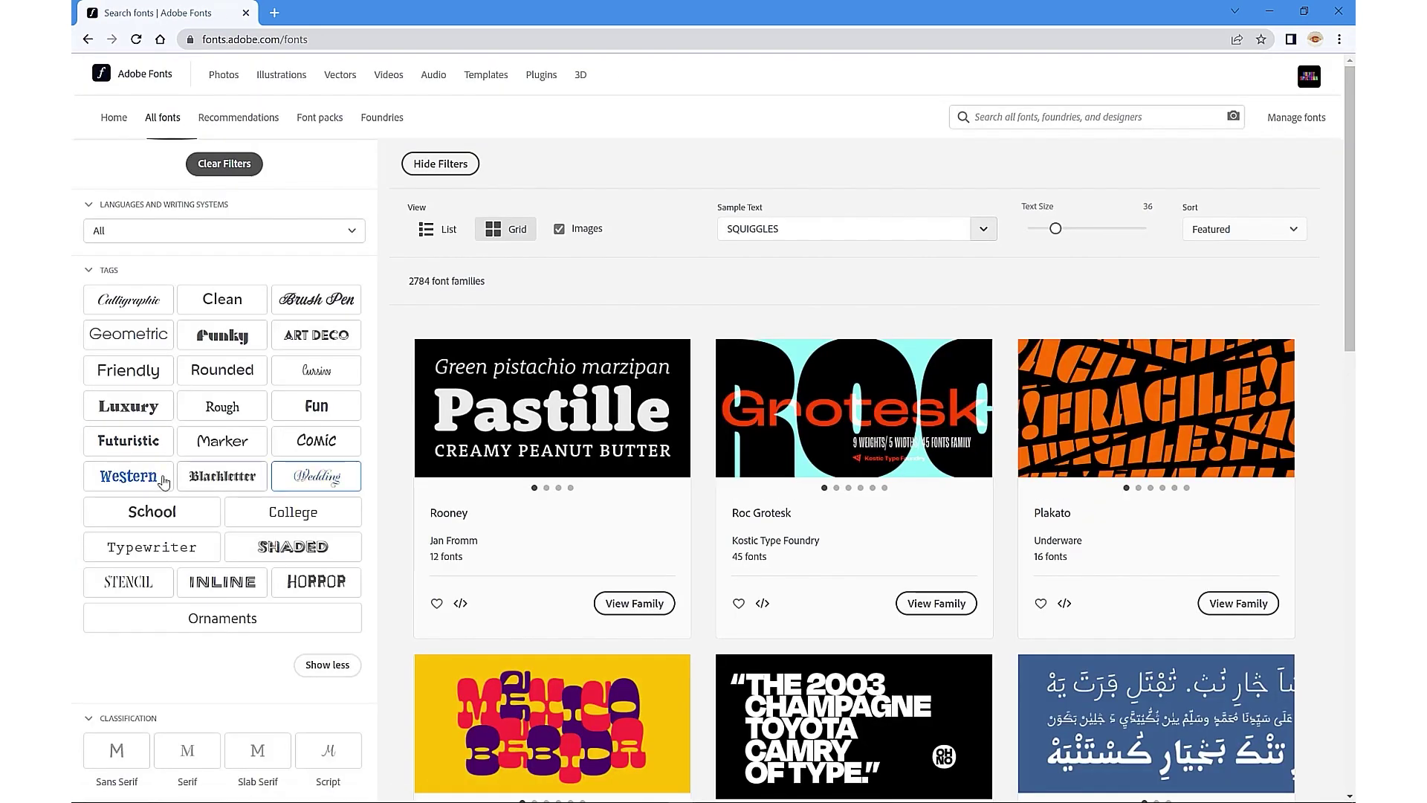
click(131, 479)
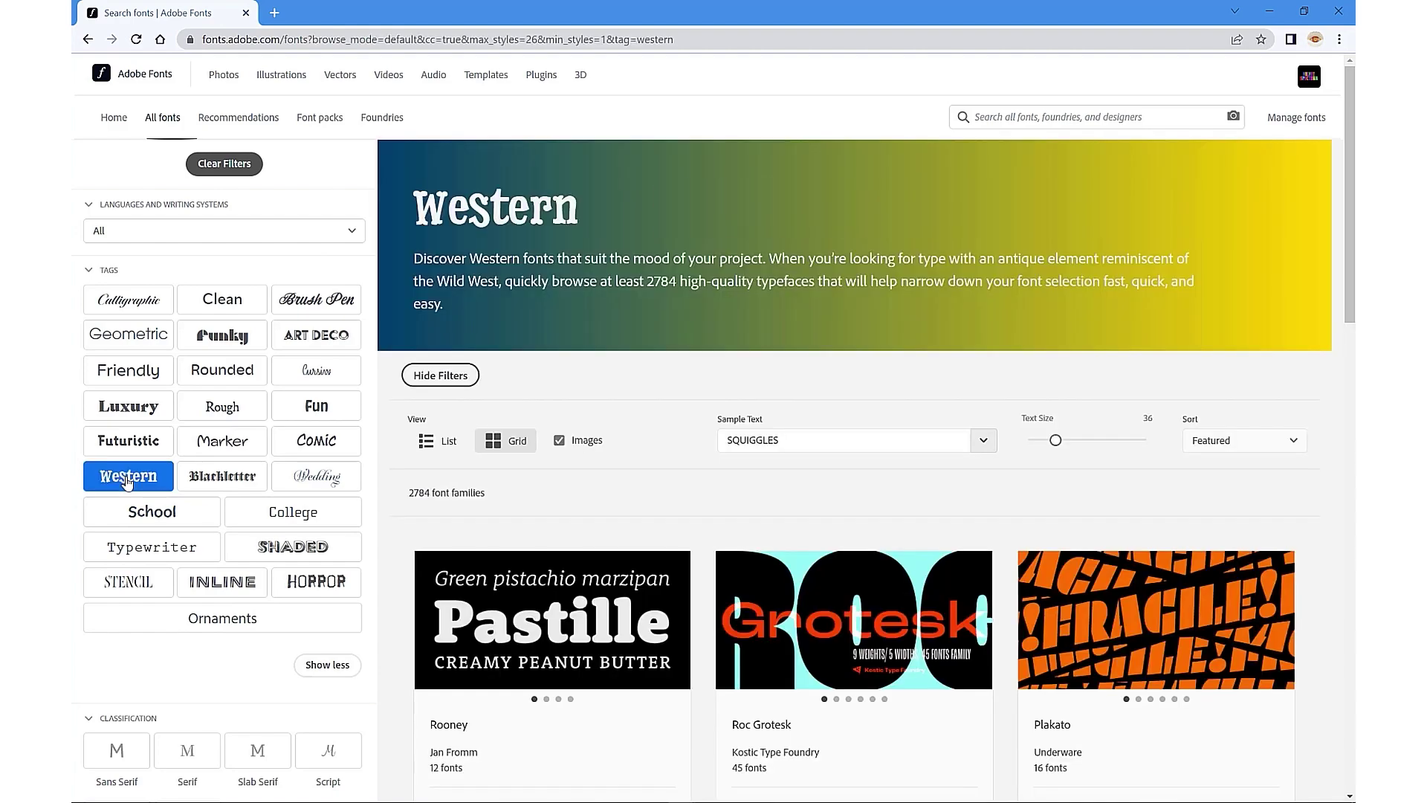
scroll(535, 437, down, 3)
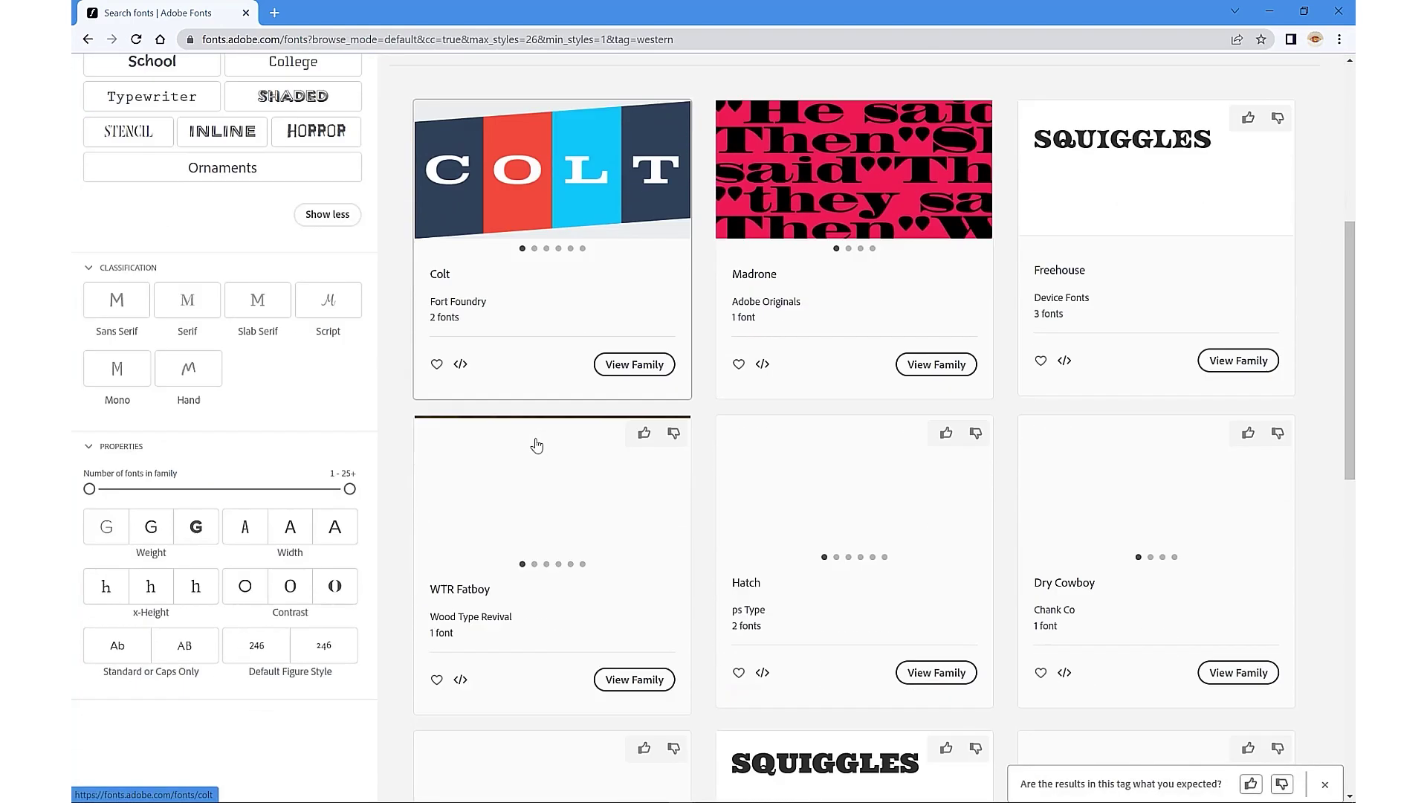
scroll(535, 444, down, 3)
scroll(536, 447, down, 2)
scroll(557, 449, down, 2)
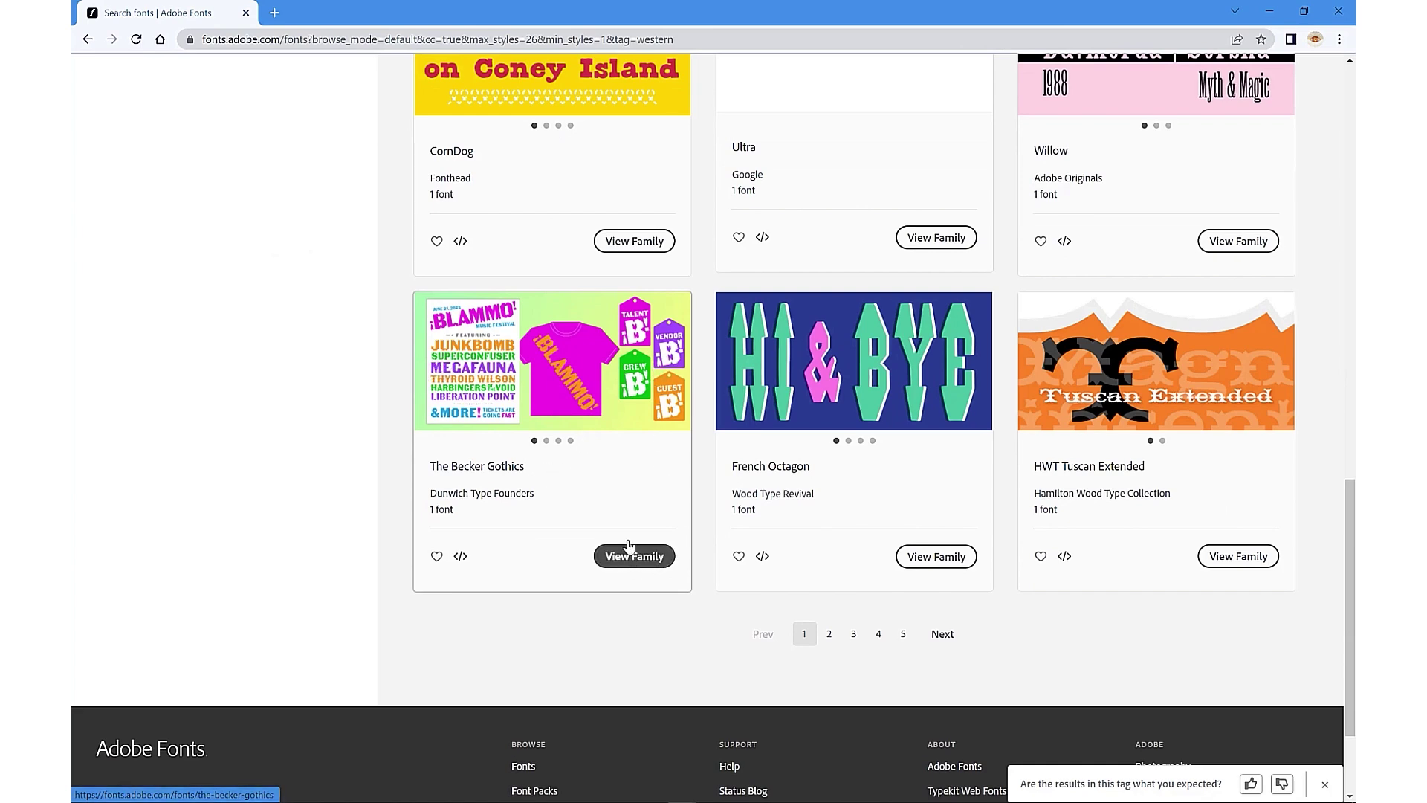
click(602, 556)
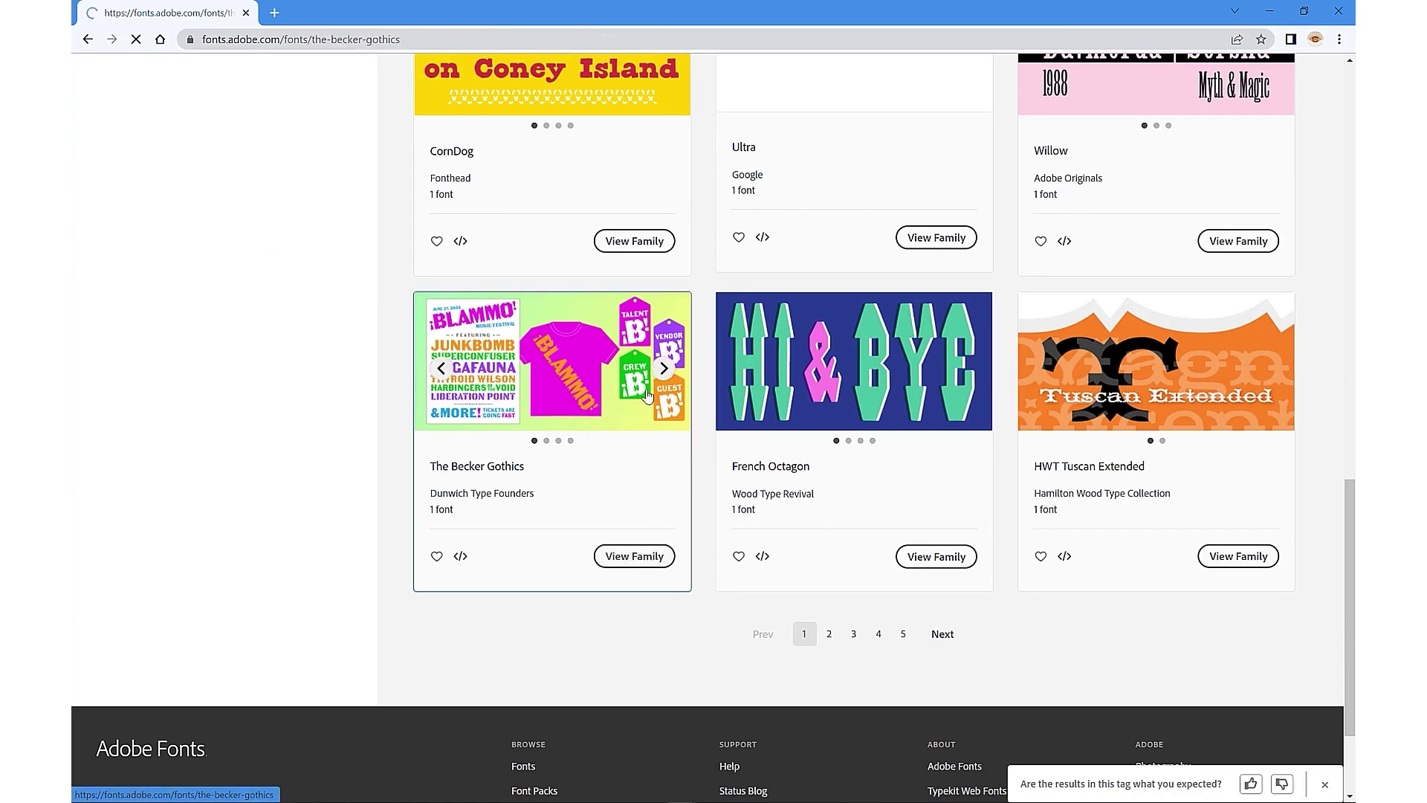
scroll(647, 390, down, 3)
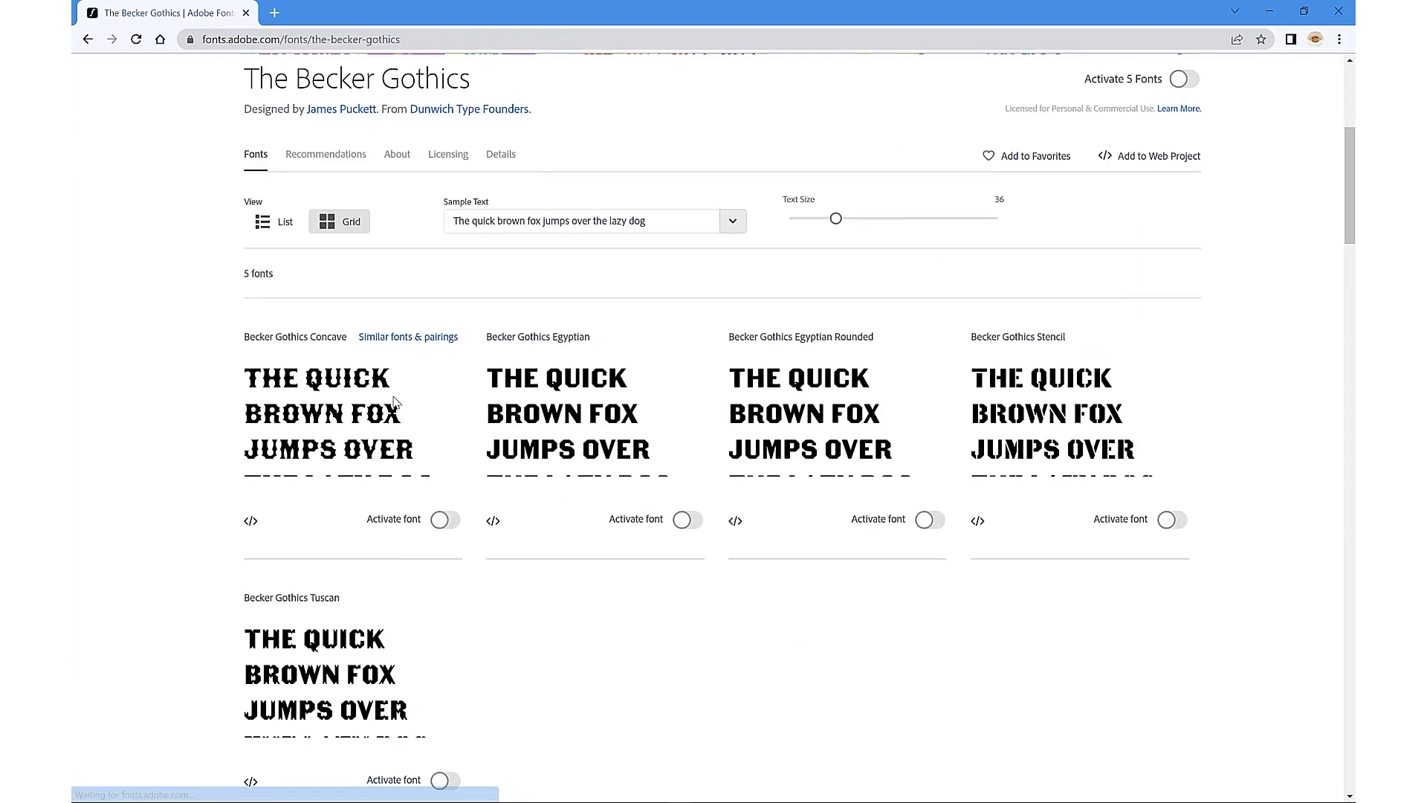
scroll(875, 372, up, 3)
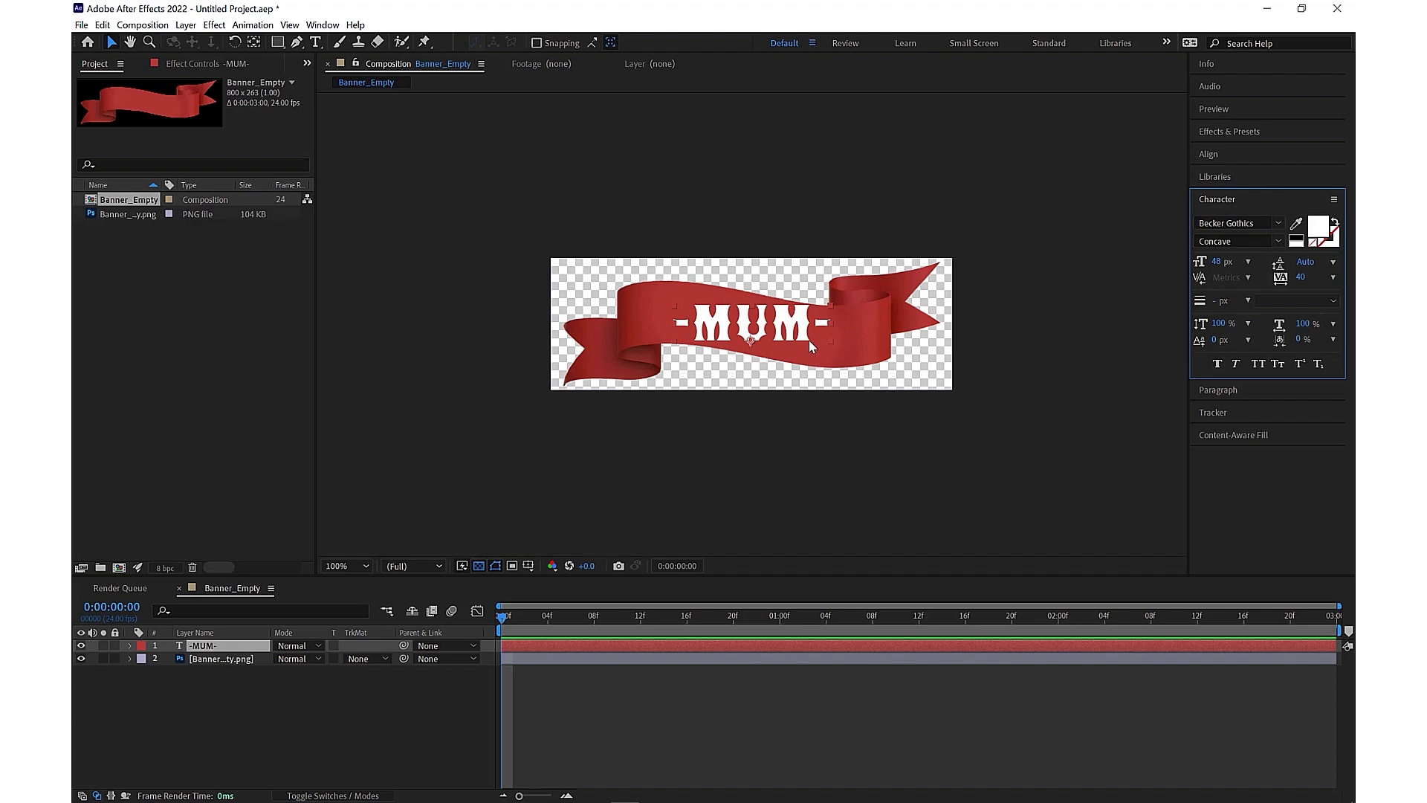
Step: Apply a Transform effect to the -MUM- text layer with Skew set to 10
click(1235, 134)
click(1245, 150)
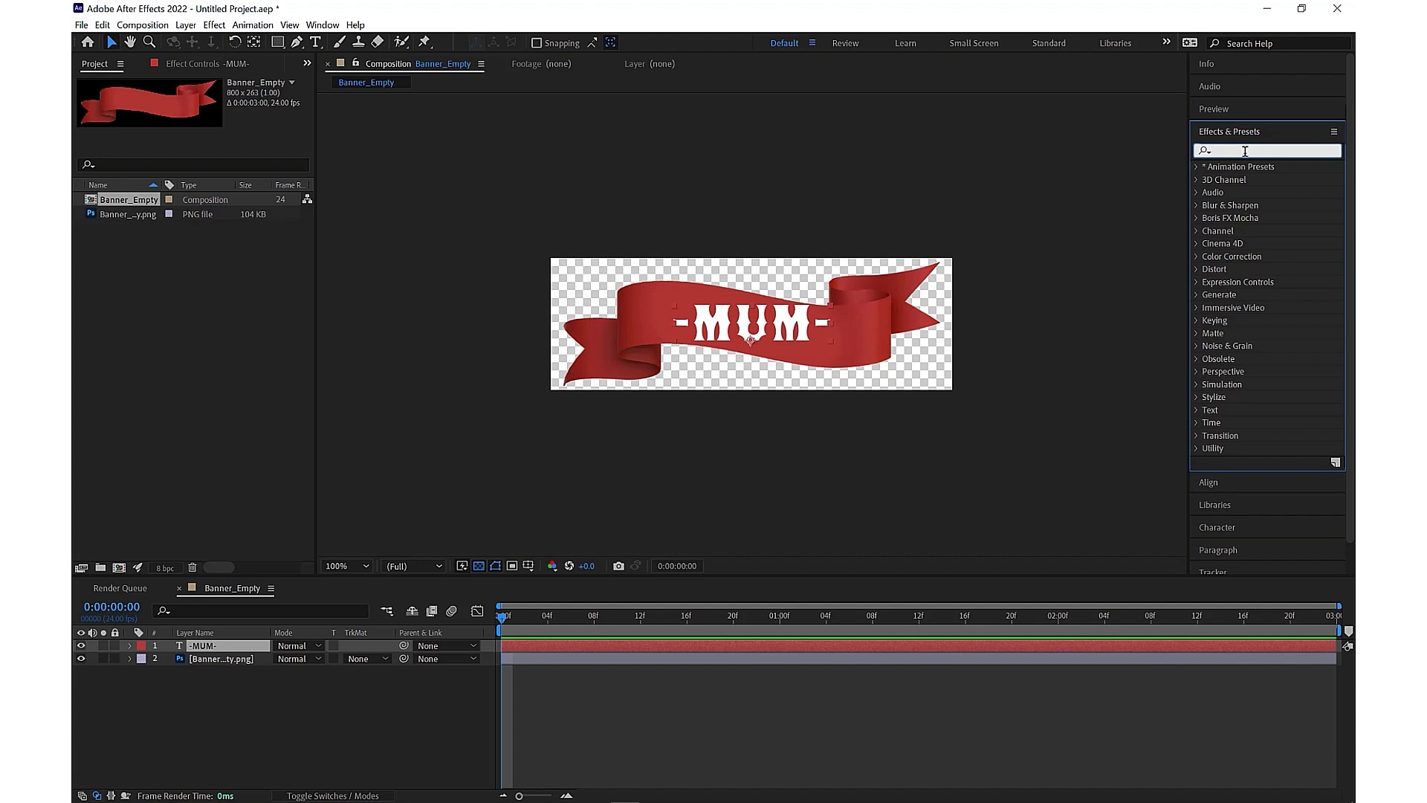
text(trans)
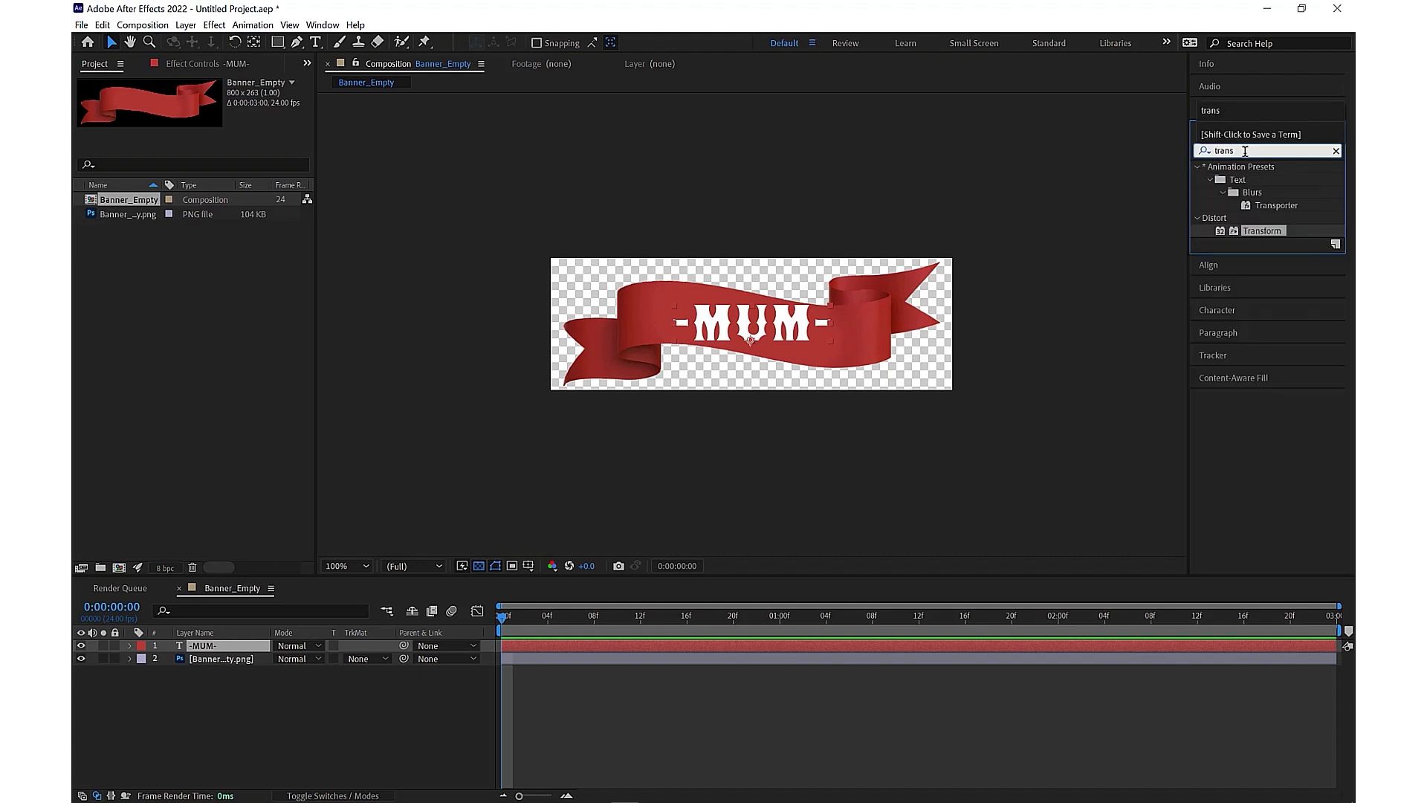
mouse_move(1260, 230)
mouse_down()
mouse_move(221, 656)
mouse_move(211, 646)
mouse_up()
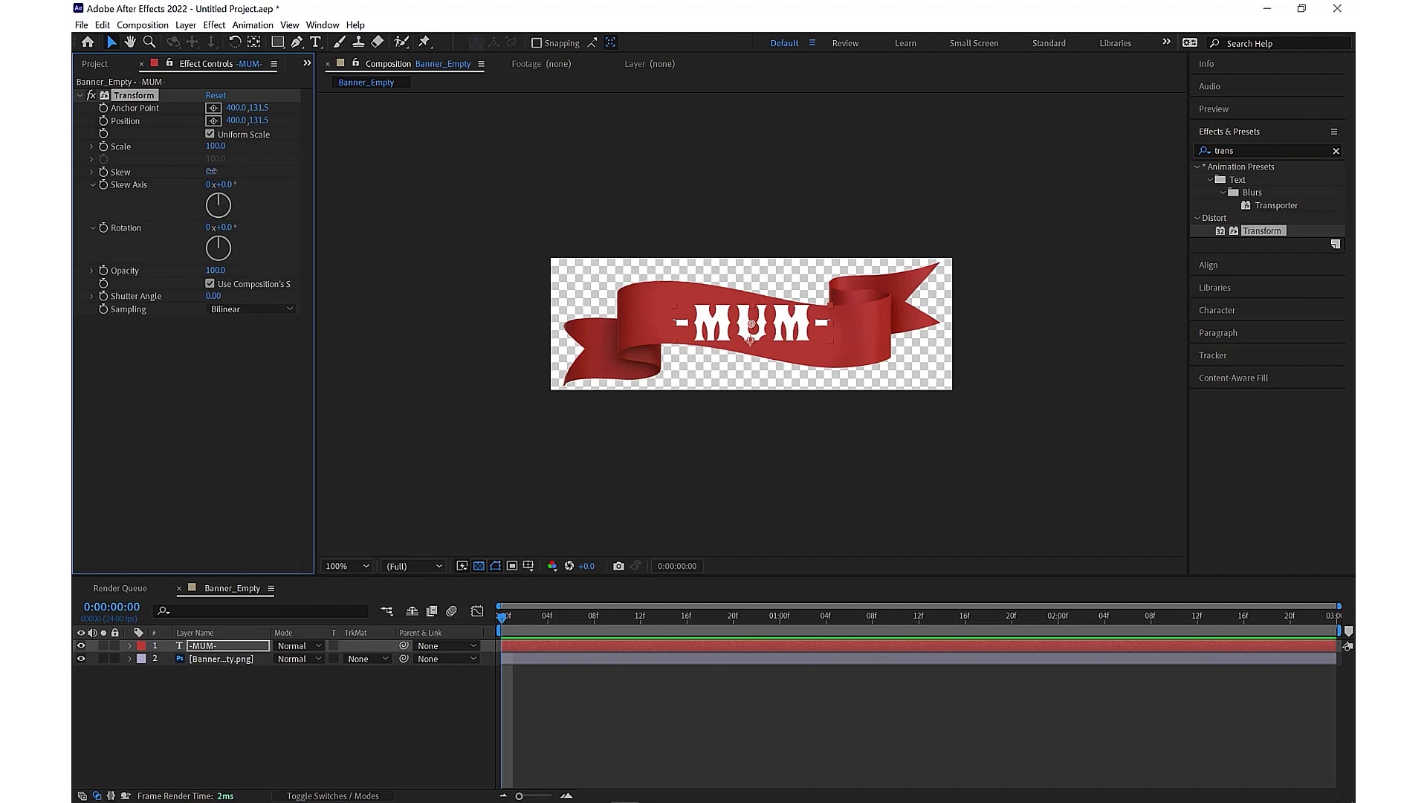
drag(211, 172, 223, 172)
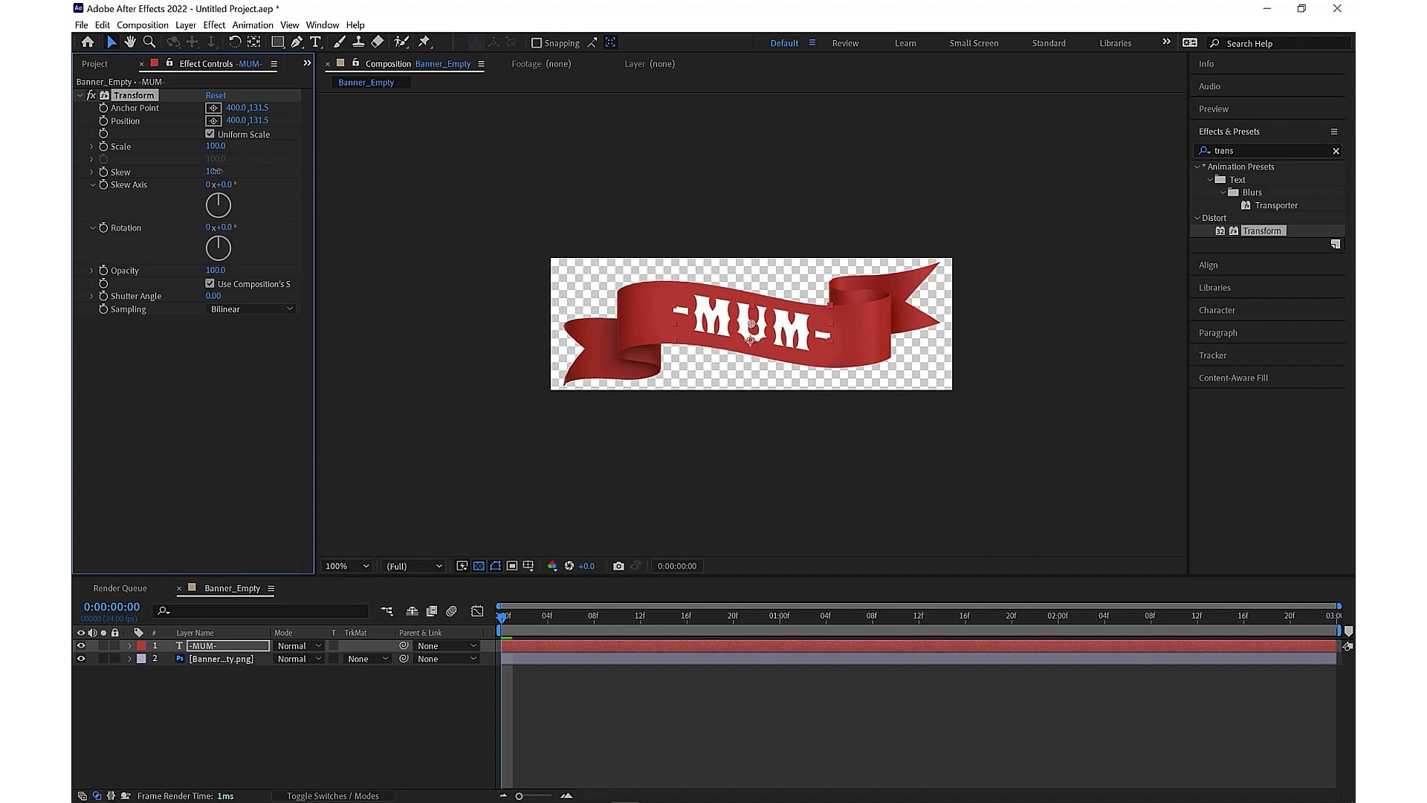
Step: Select both the -MUM- text layer and the banner image layer
click(416, 341)
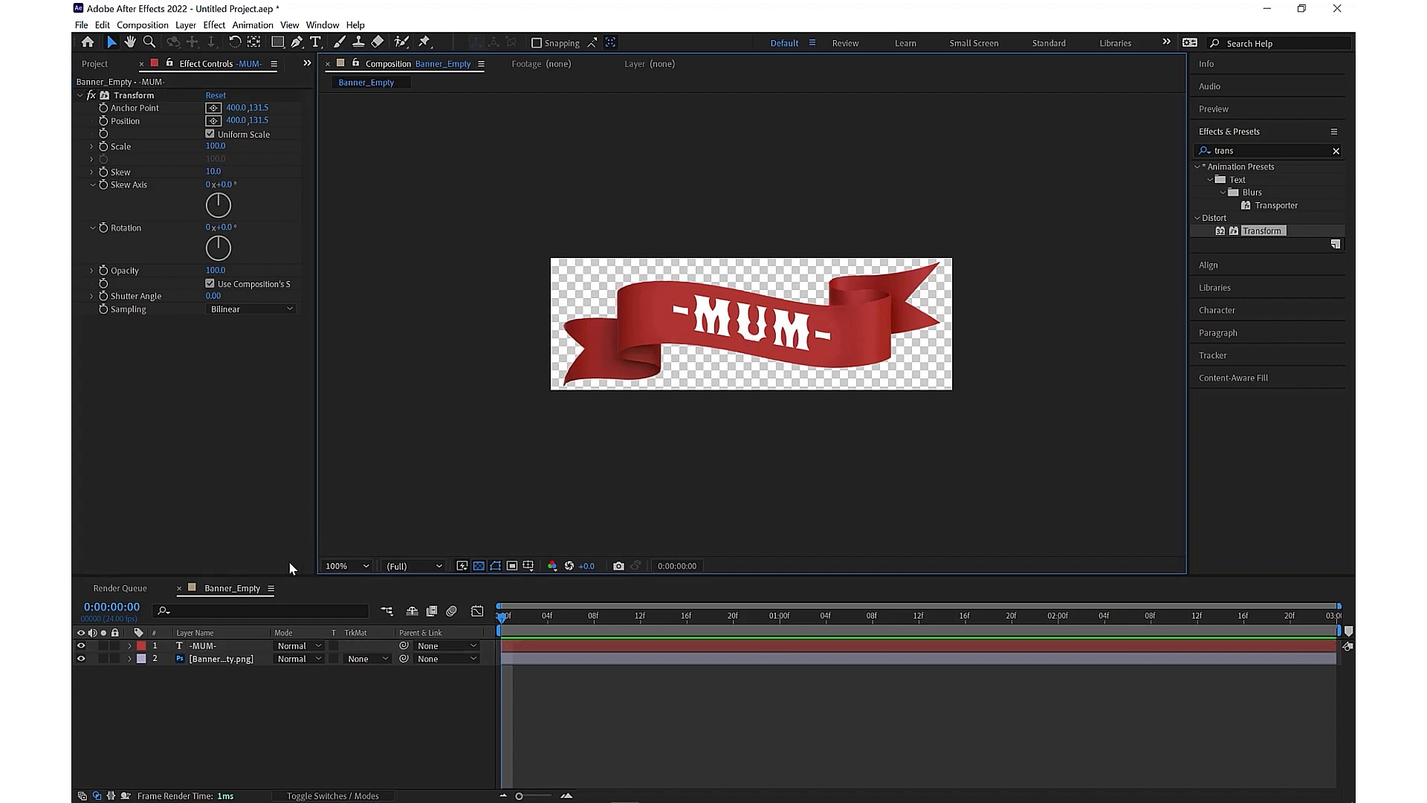
click(206, 647)
shift+click(212, 658)
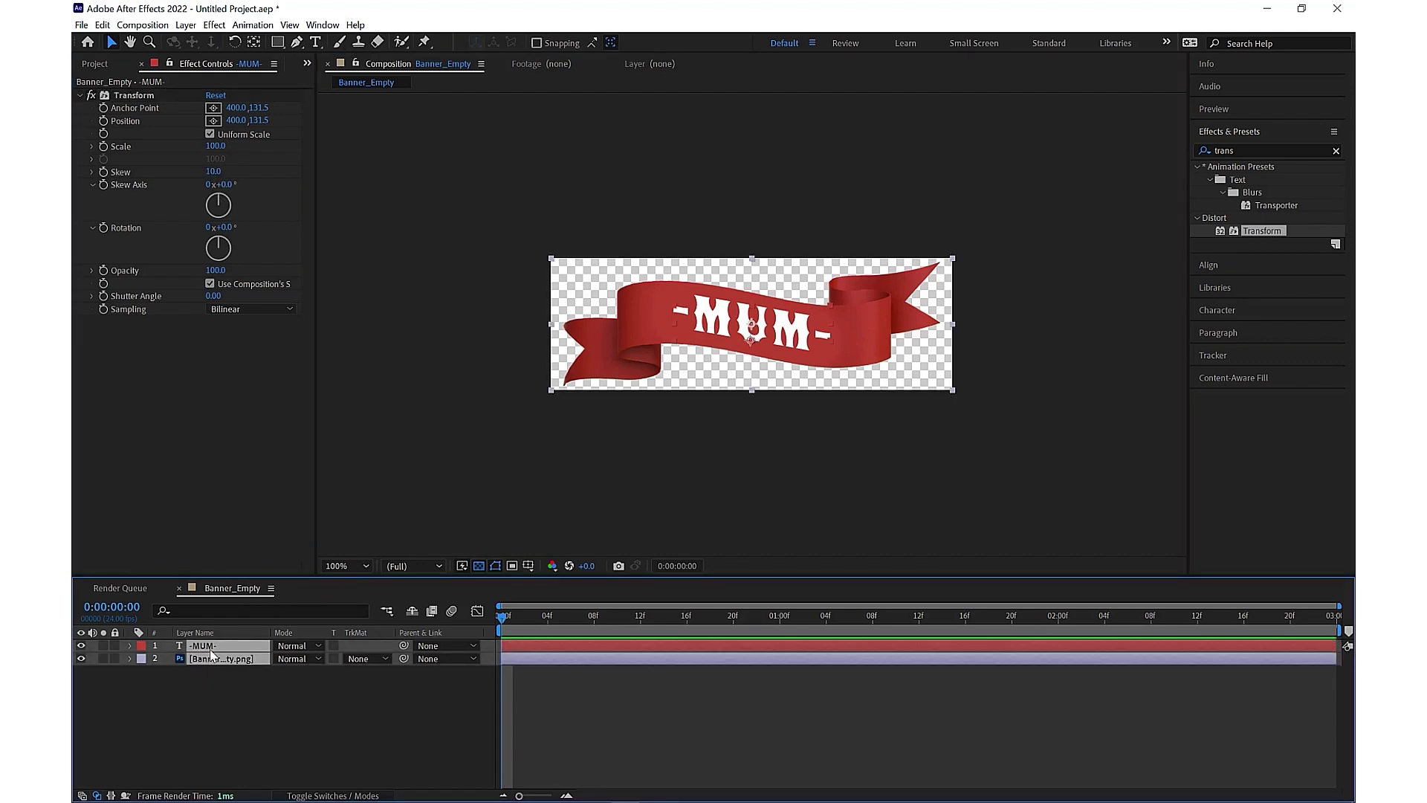
Step: Pre-compose the -MUM- and banner layers into a composition named 'Ribbon Banner'
right_click(212, 657)
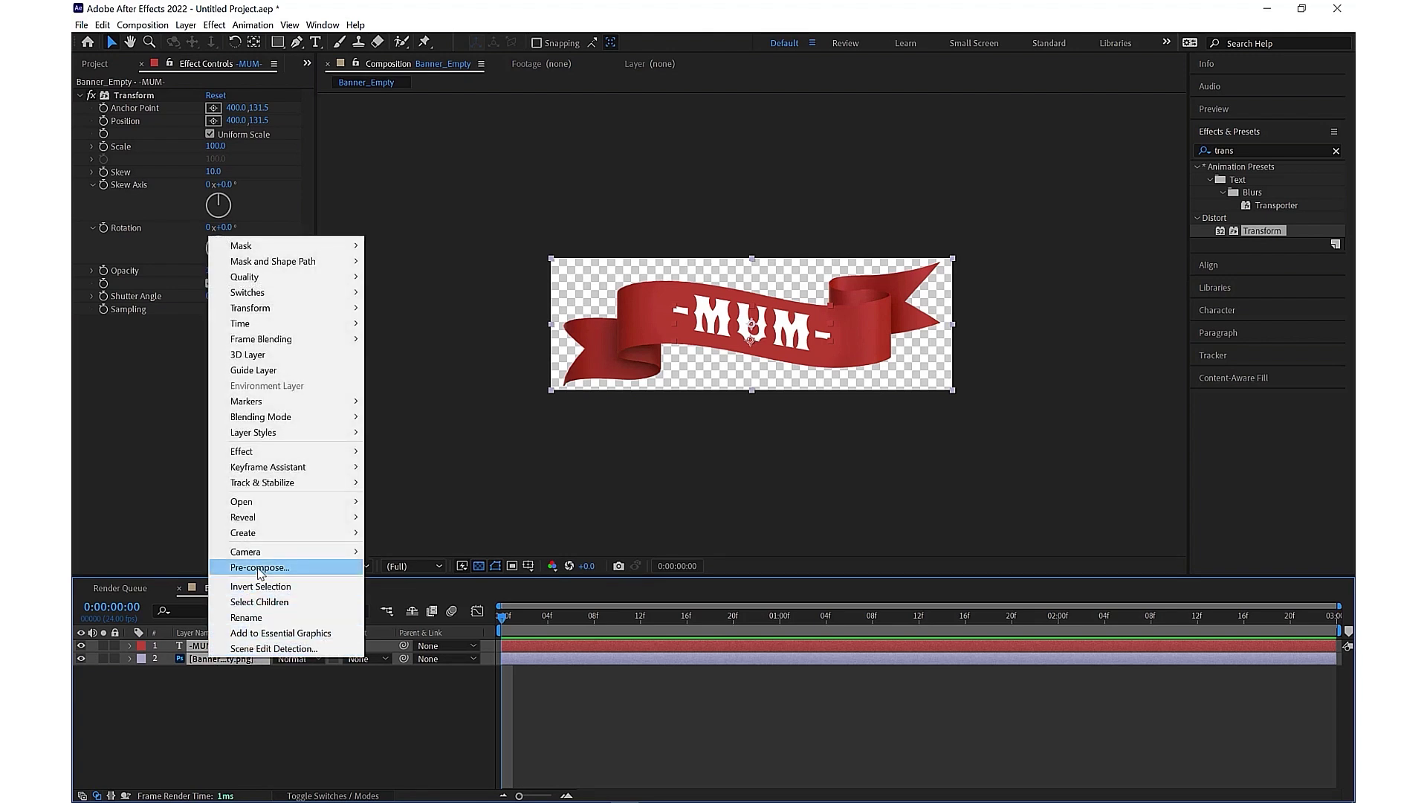
click(259, 568)
text(Rib)
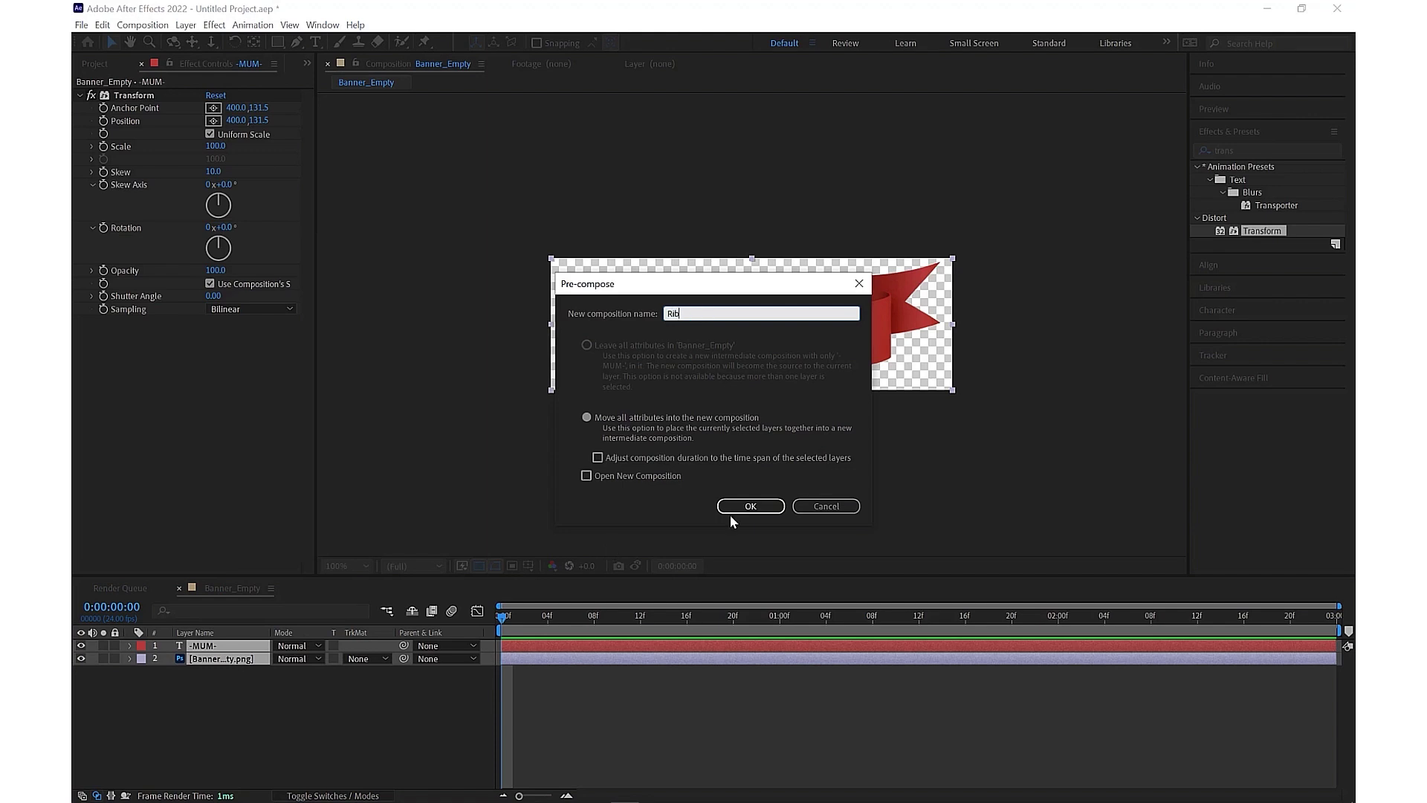
text(bon)
text( Banner)
key(Return)
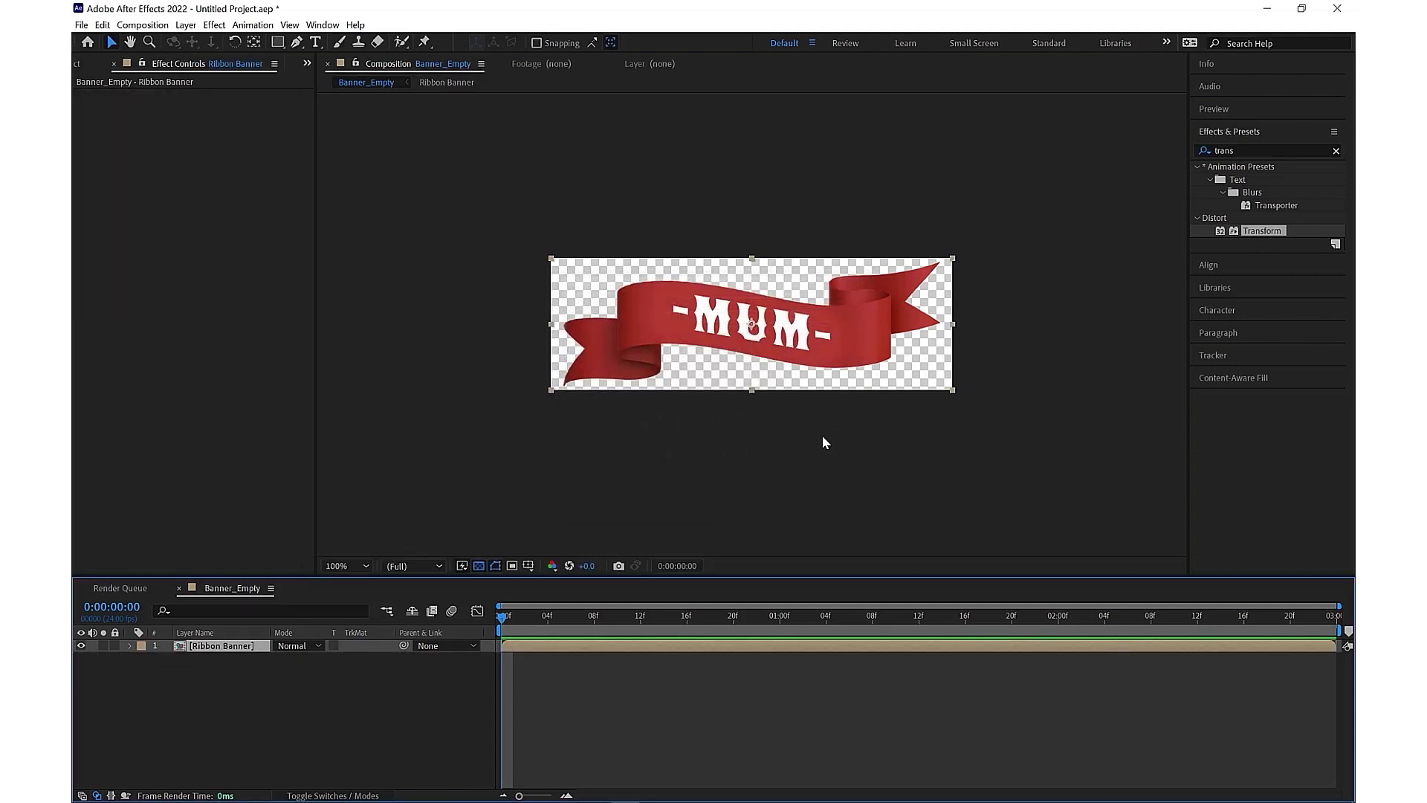
Step: Apply Wave Warp to Ribbon Banner with Wave Width 138 and Wave Height -4
click(1337, 152)
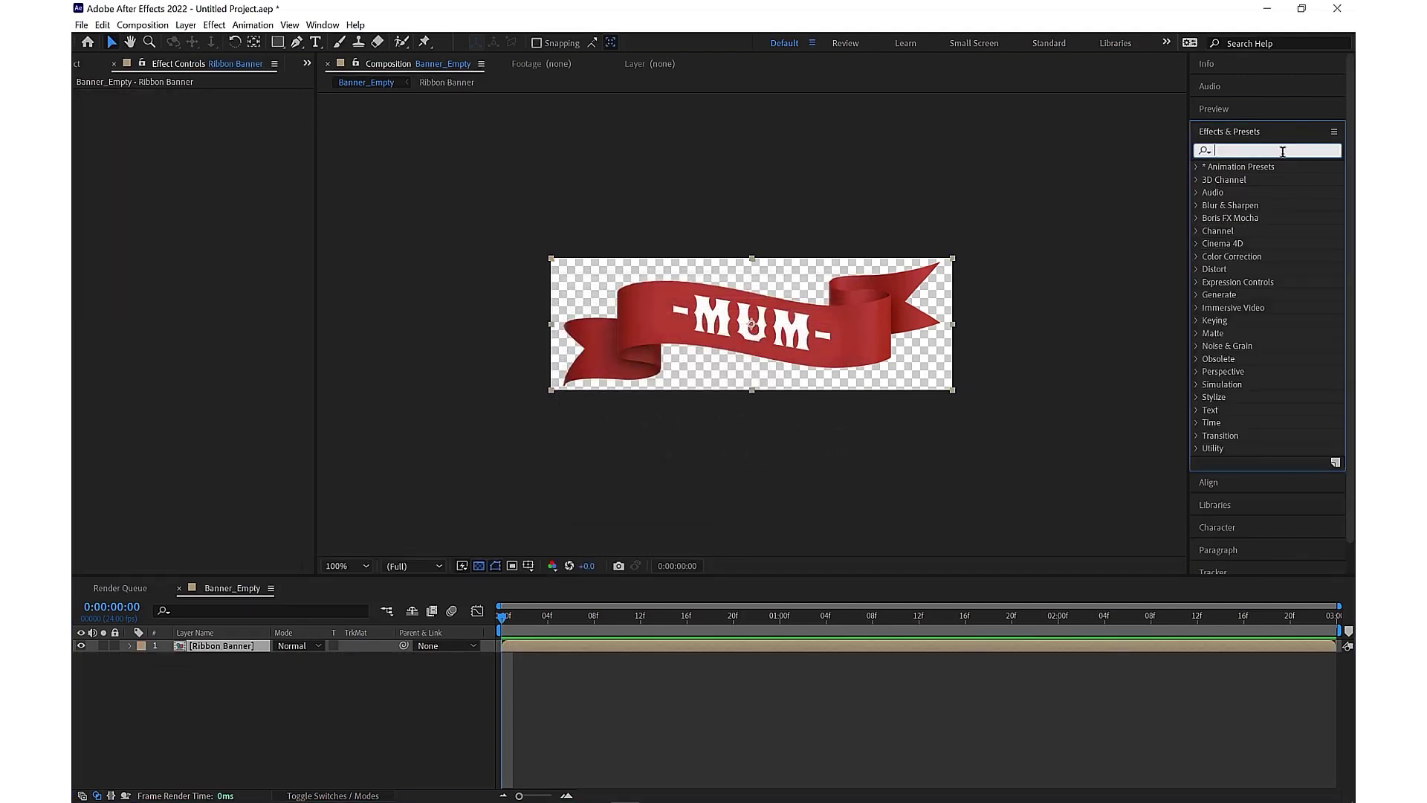
text(wave)
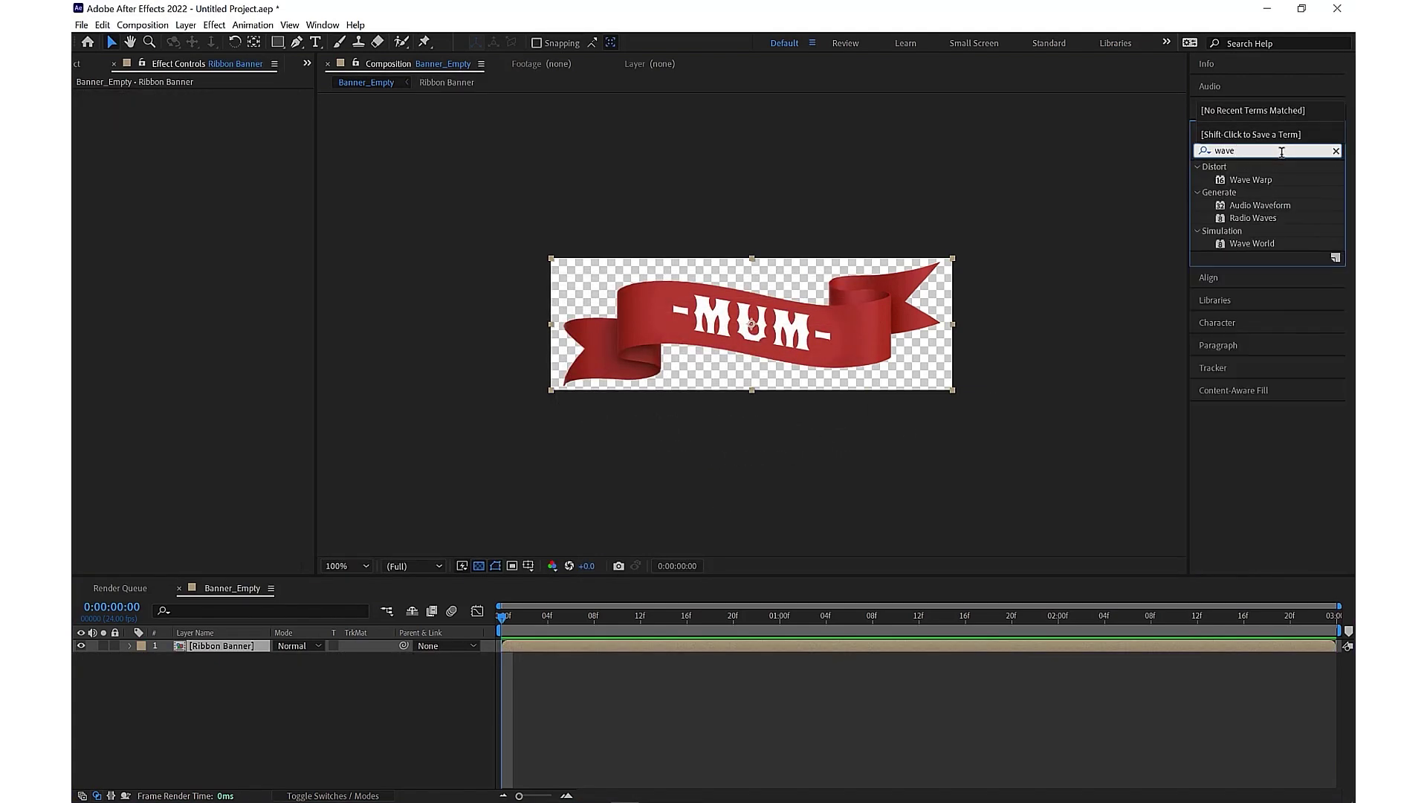
mouse_move(1263, 183)
mouse_down()
mouse_move(235, 639)
mouse_move(239, 654)
mouse_up()
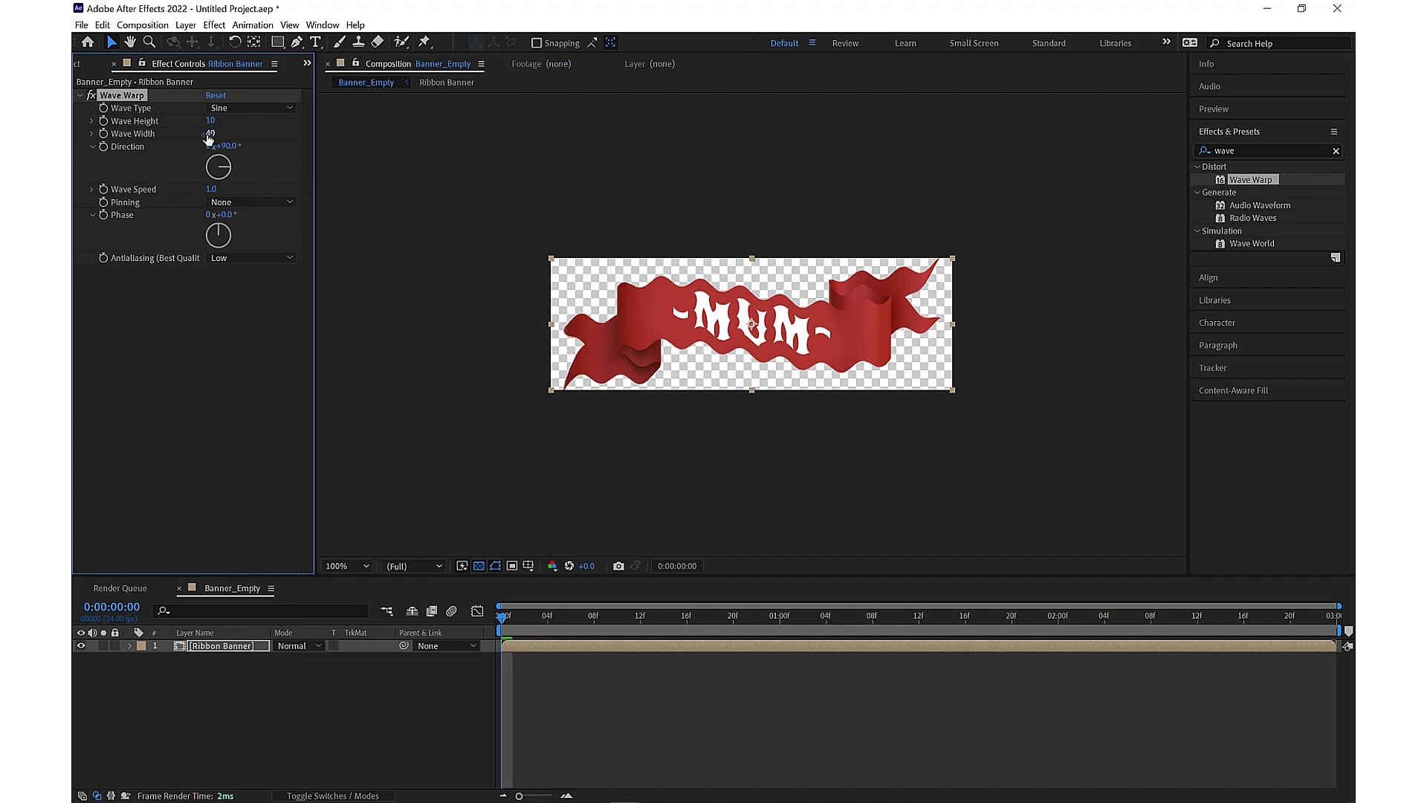
drag(209, 134, 973, 175)
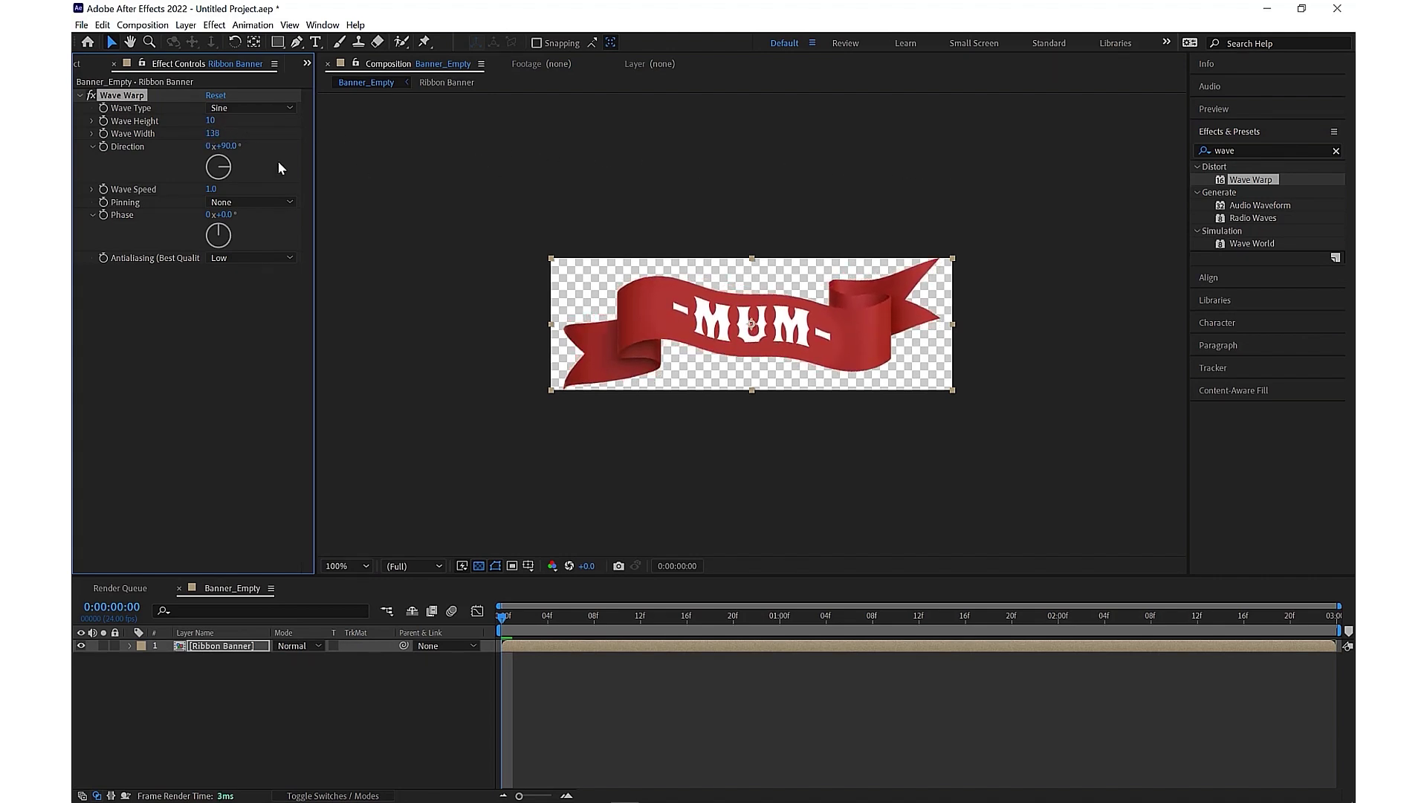
drag(210, 119, 204, 119)
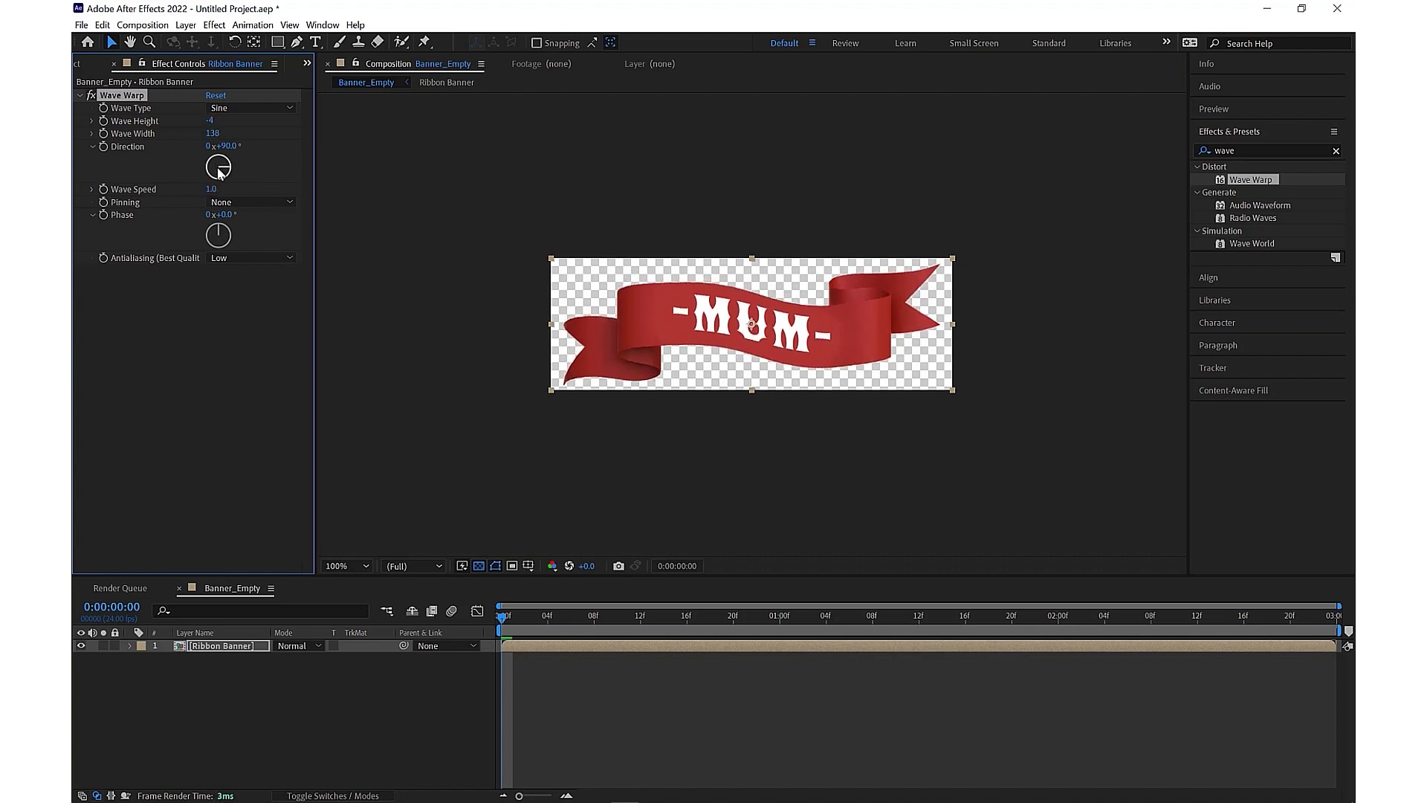
Step: Play back the waving banner animation in Preview, then stop it
click(1249, 113)
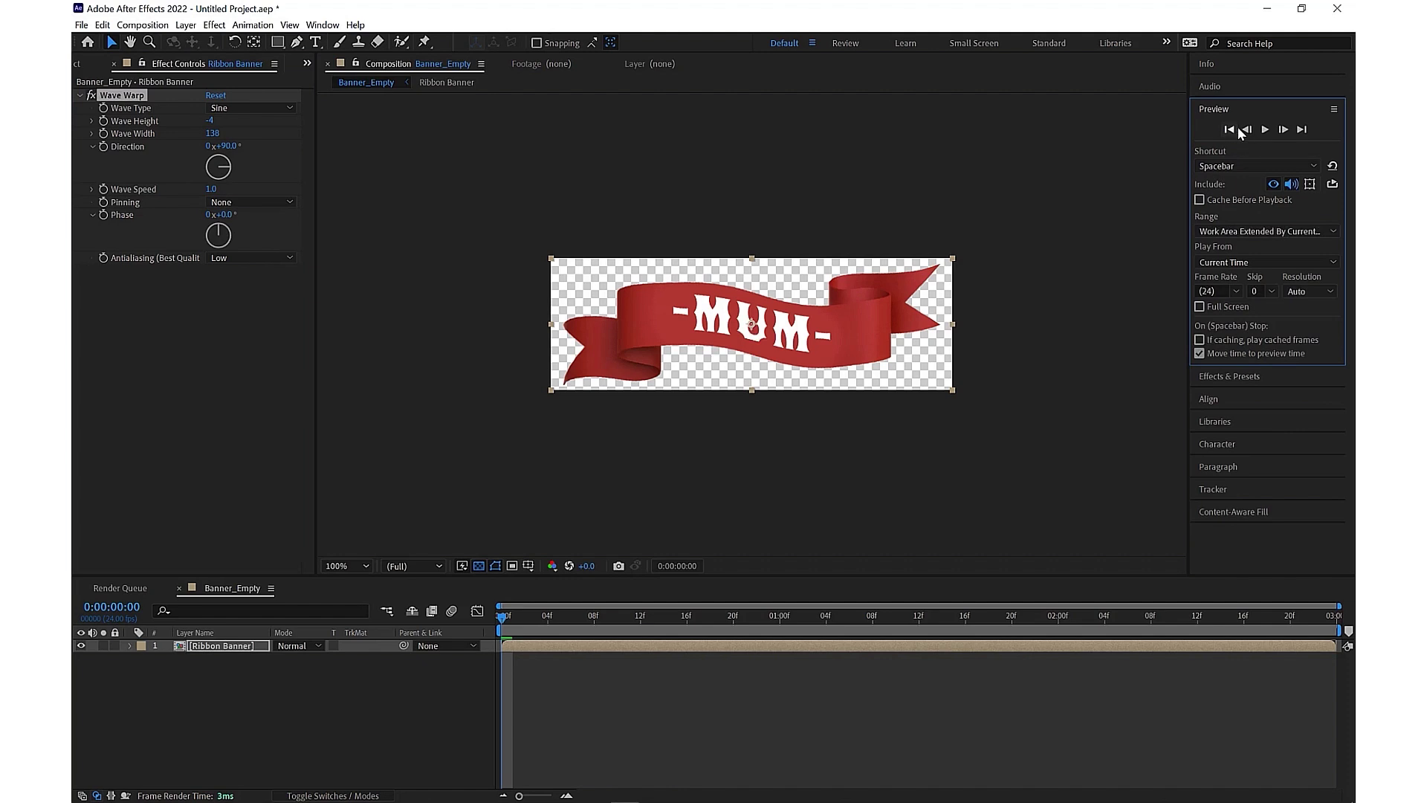
click(1265, 128)
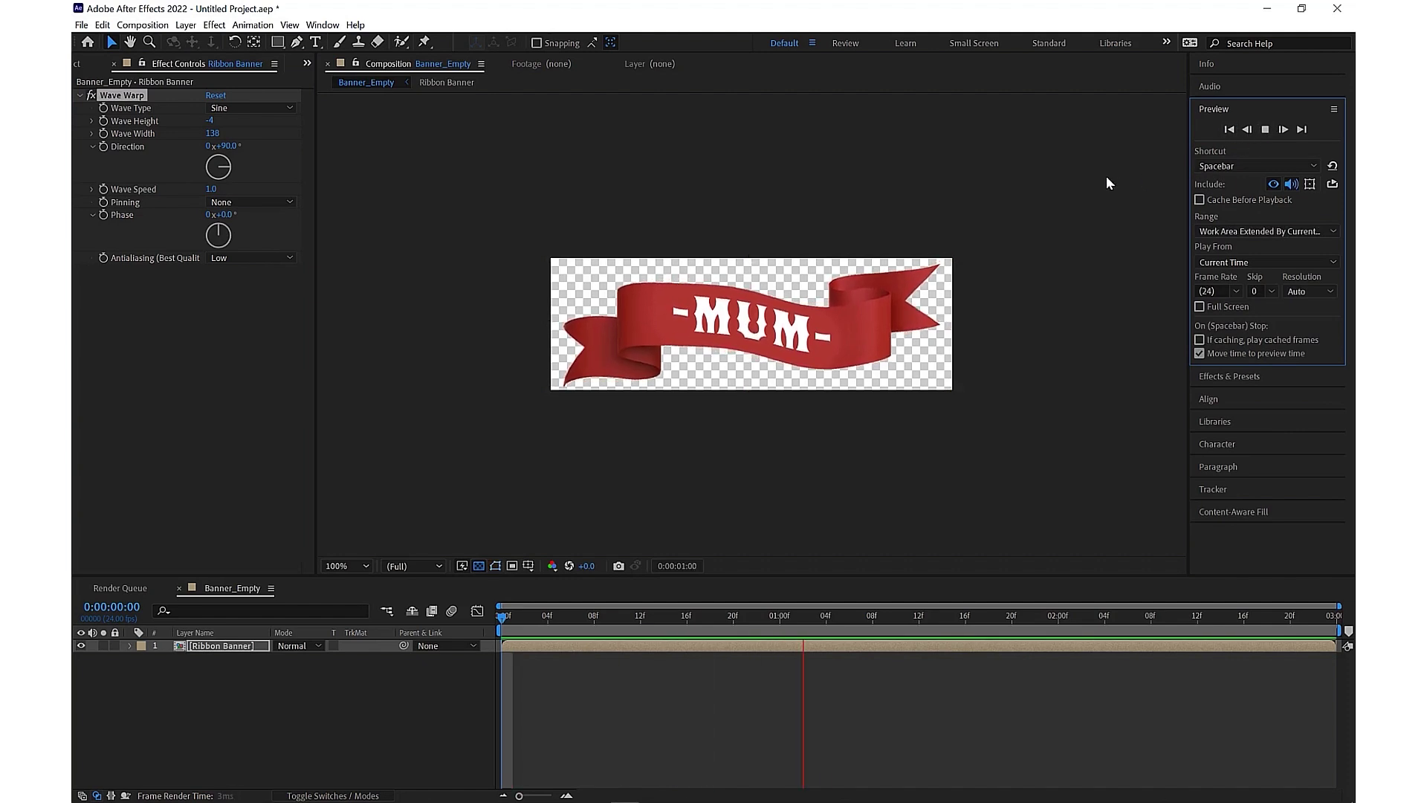
click(1089, 223)
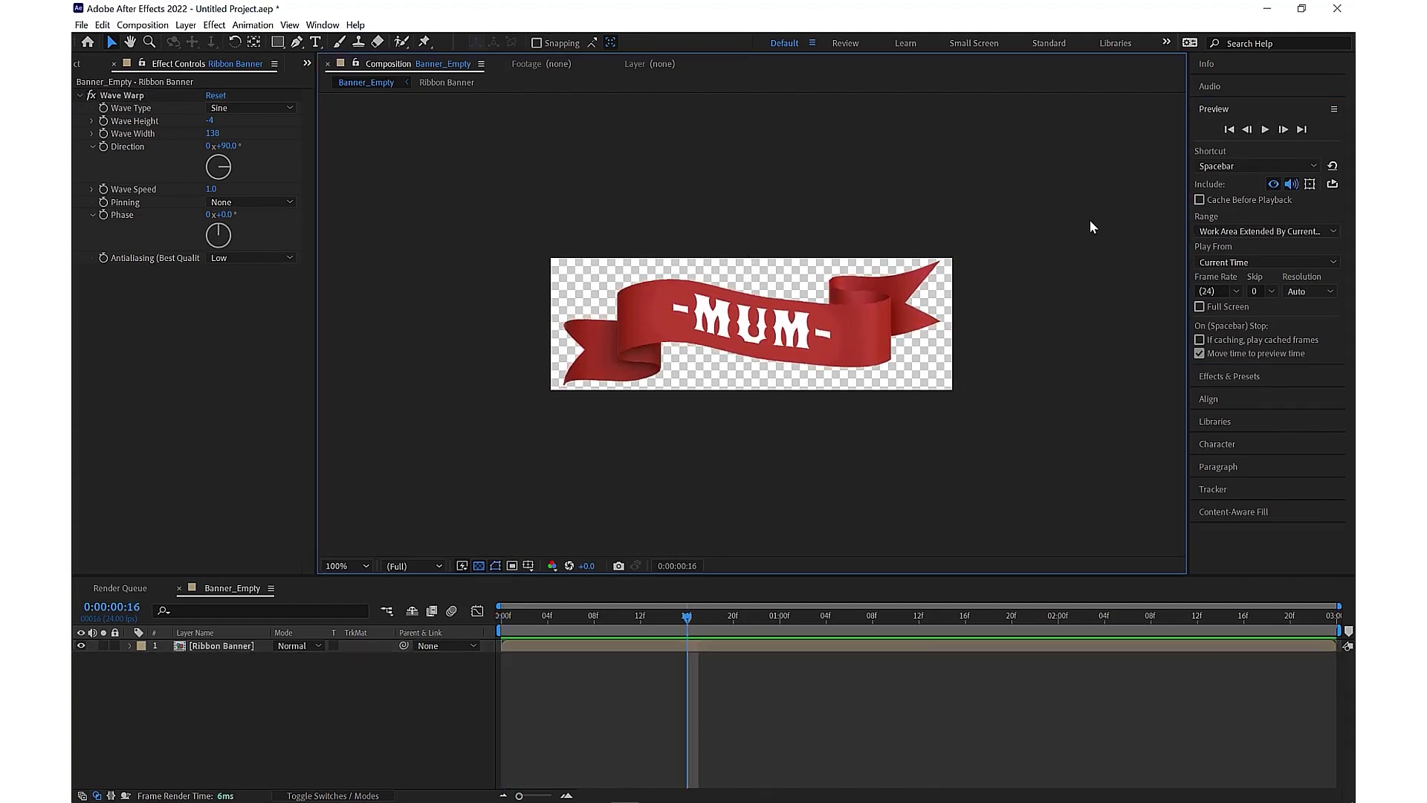
Step: Queue Banner_Empty in Adobe Media Encoder and start the PNG-sequence-with-alpha render
click(142, 25)
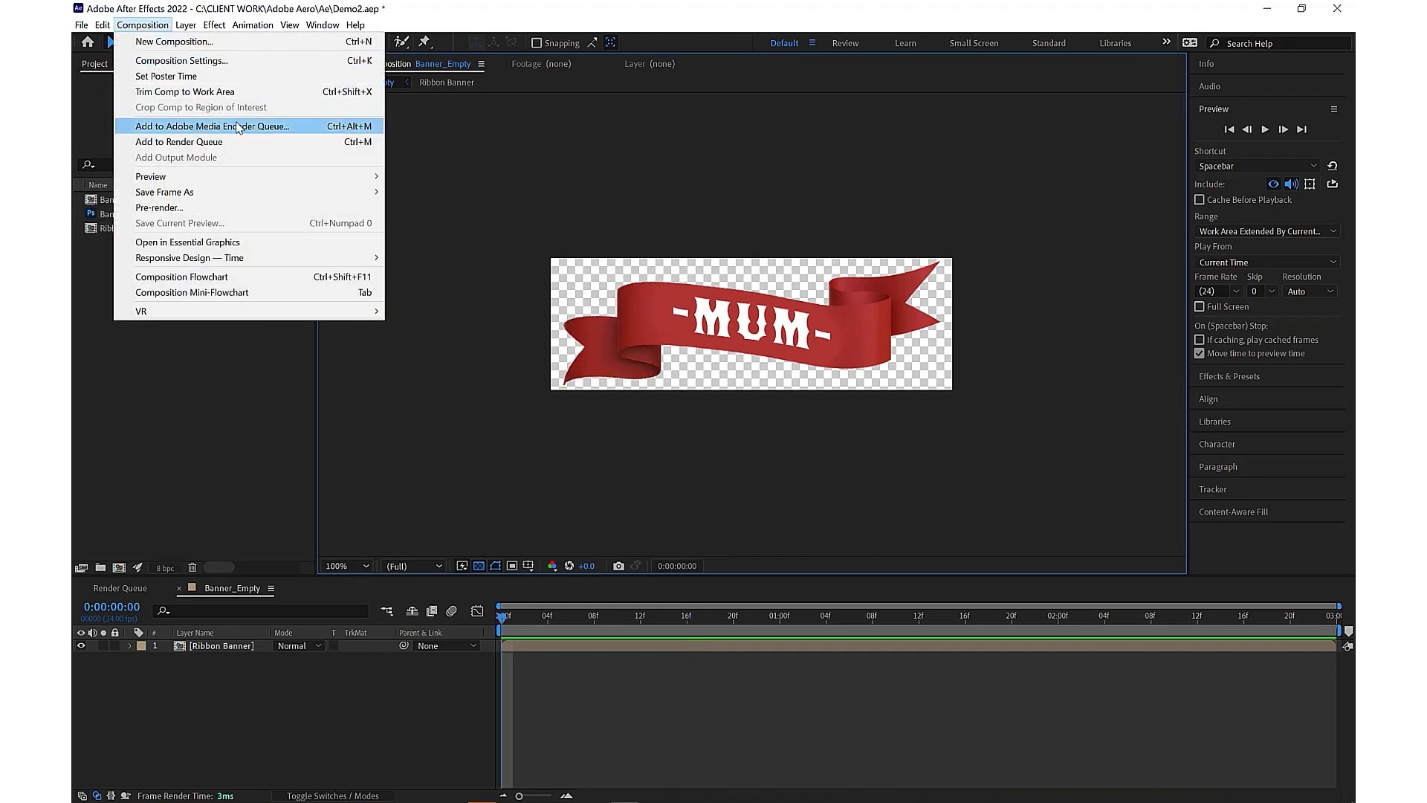
click(238, 128)
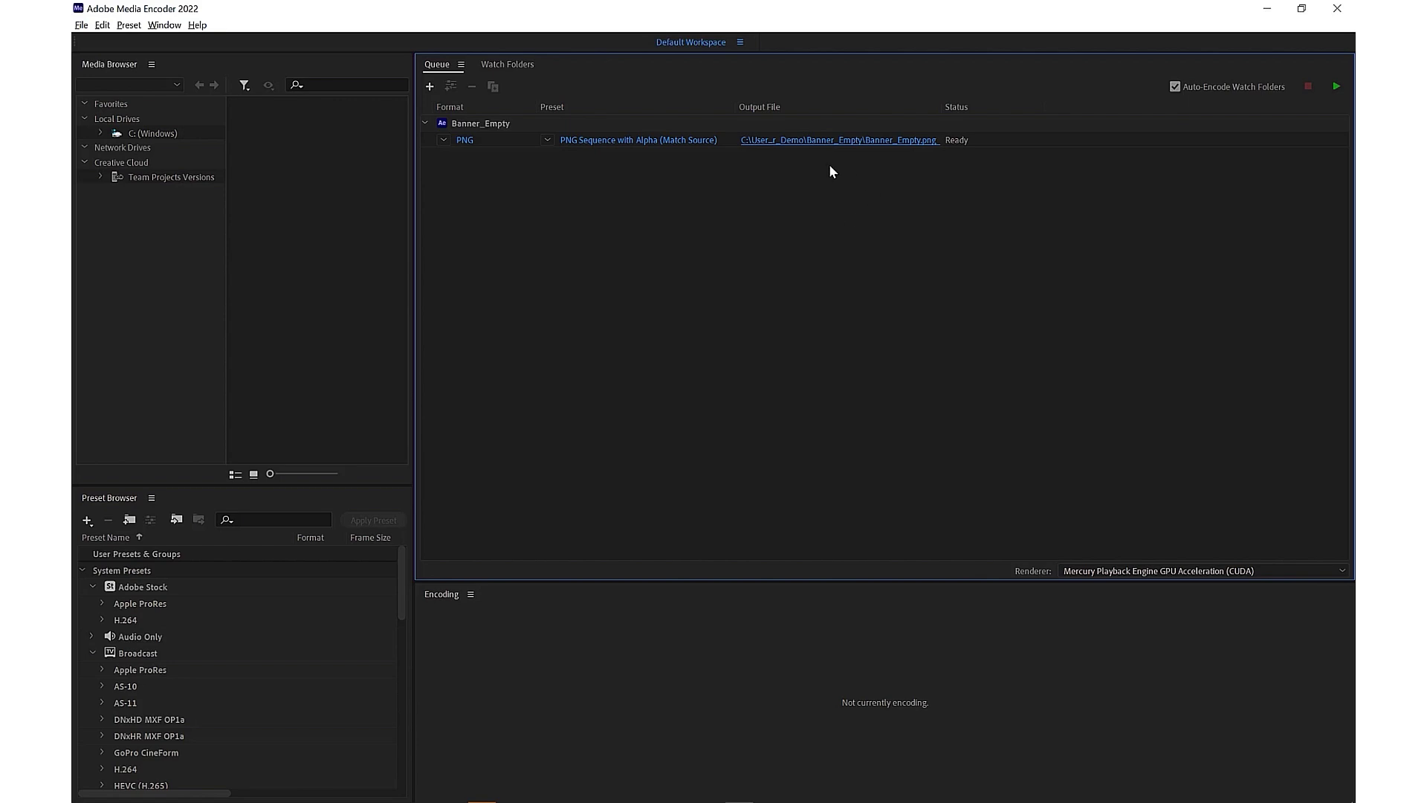
click(1337, 87)
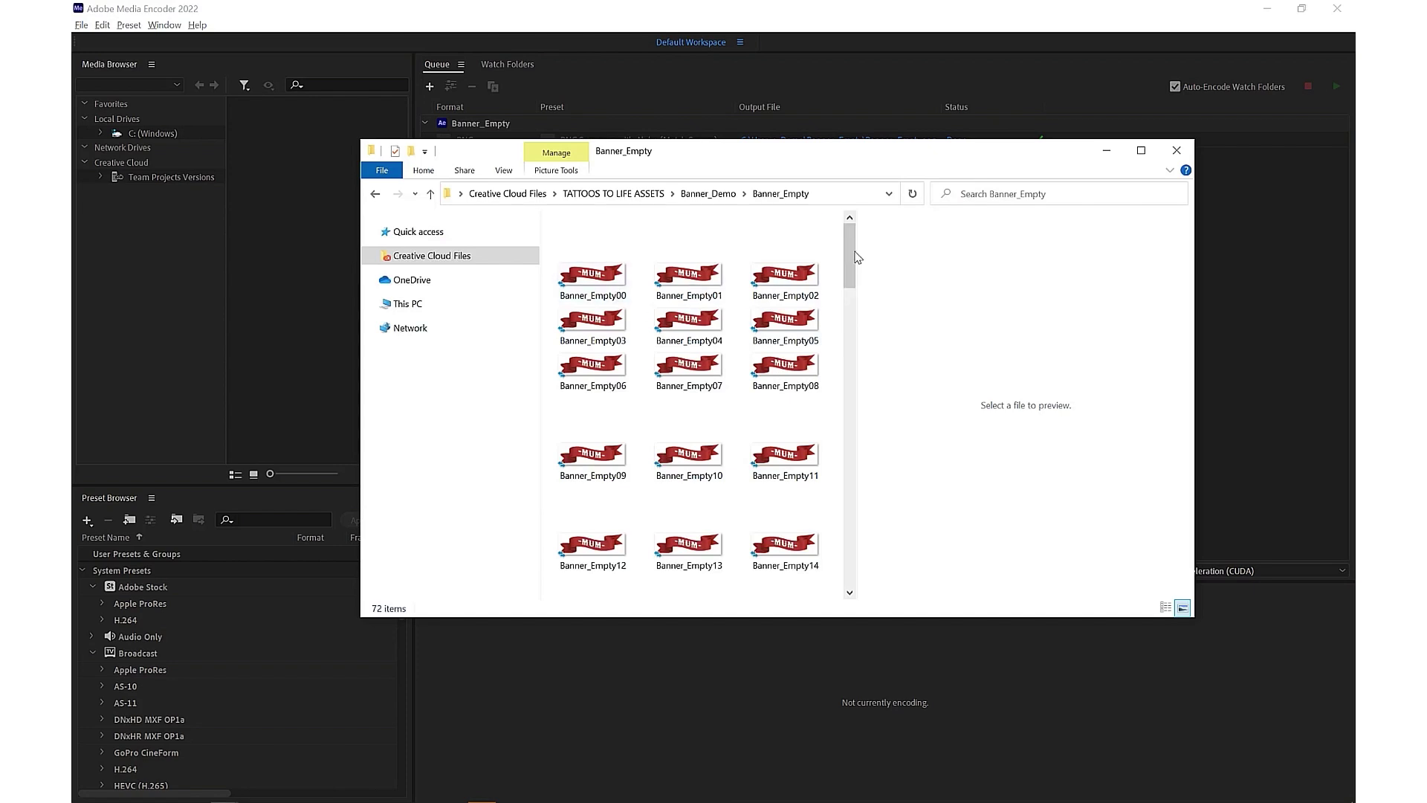
mouse_move(856, 258)
mouse_down()
mouse_move(846, 523)
mouse_move(849, 227)
mouse_up()
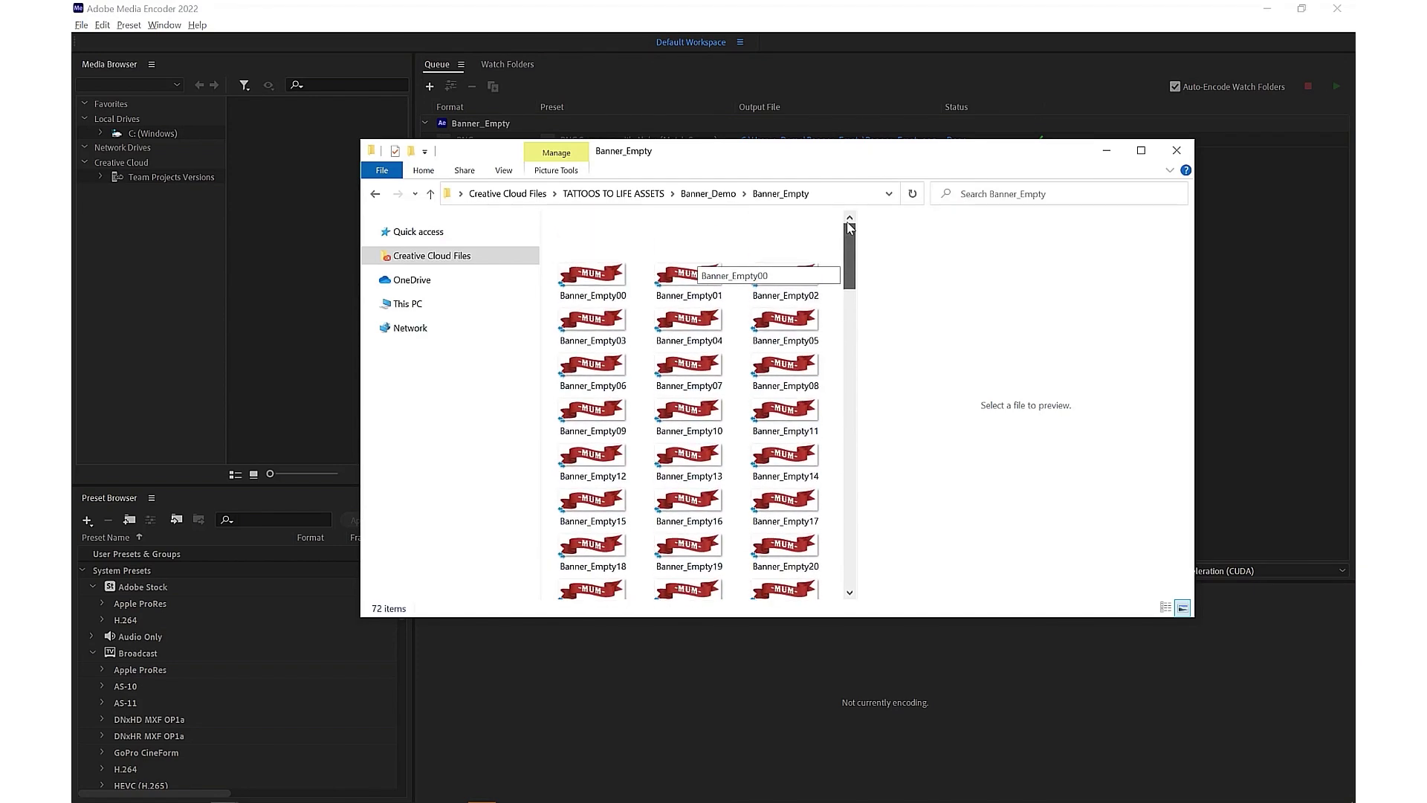
Step: Zip the Banner_Empty frames folder in Banner_Demo into Banner_Empty.zip with 7-Zip
click(718, 194)
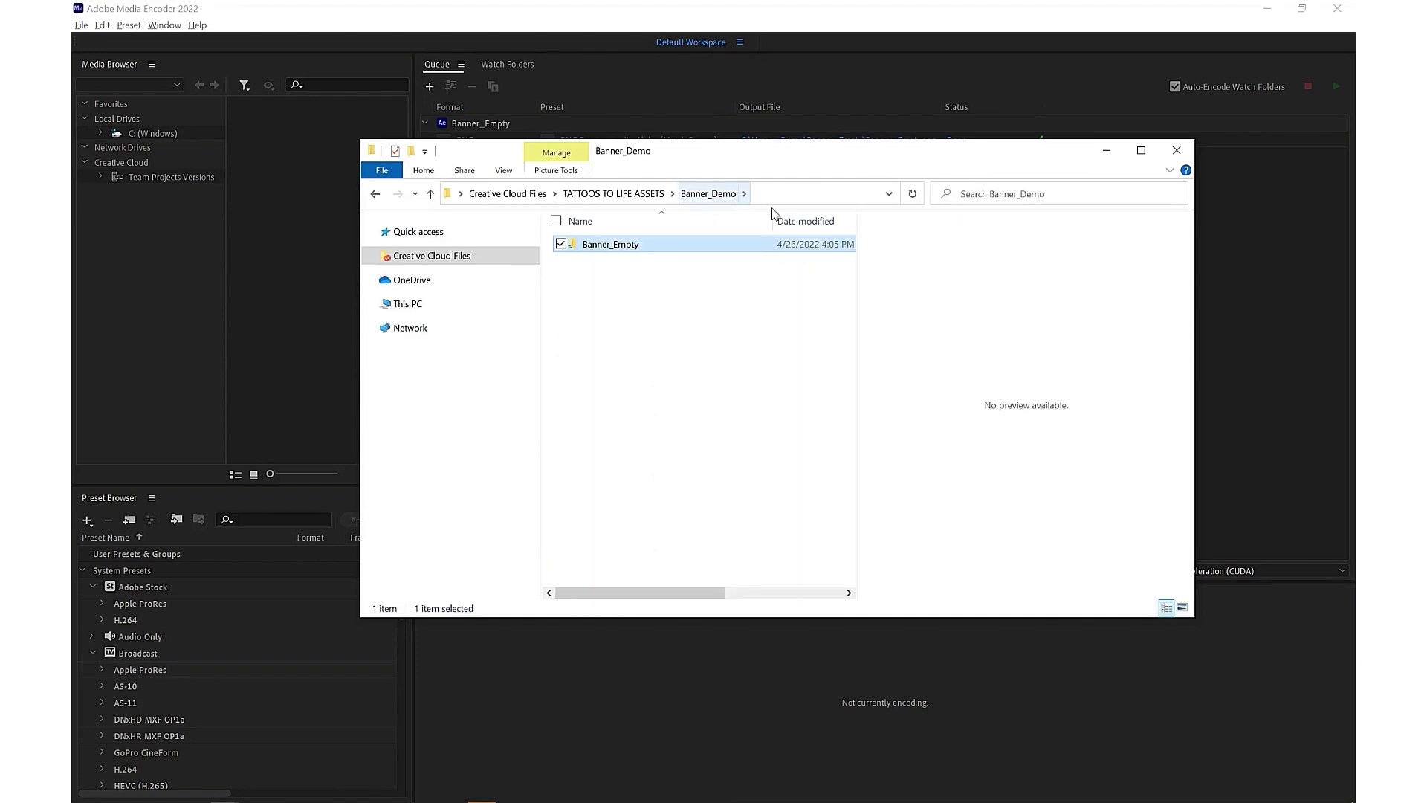
right_click(610, 251)
mouse_move(496, 372)
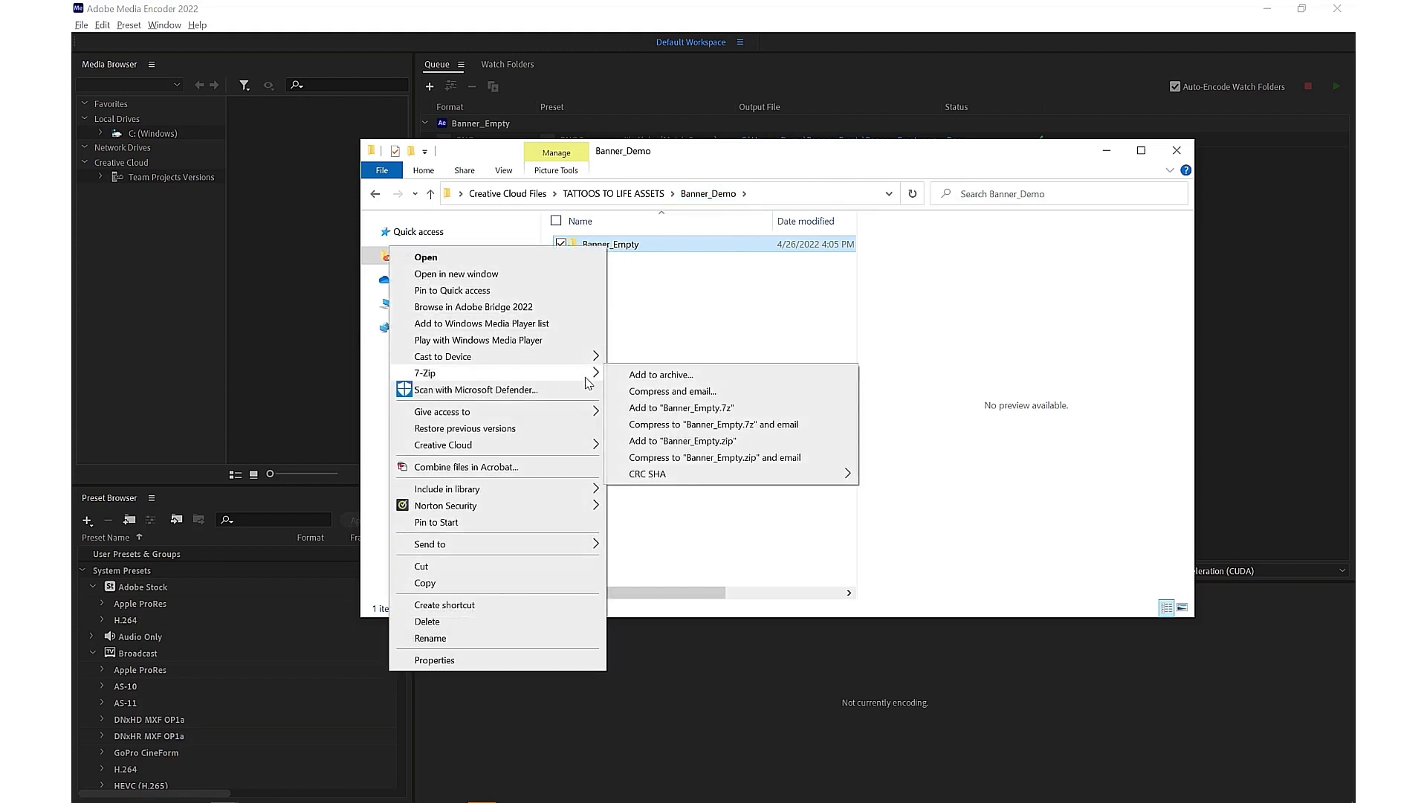
click(698, 442)
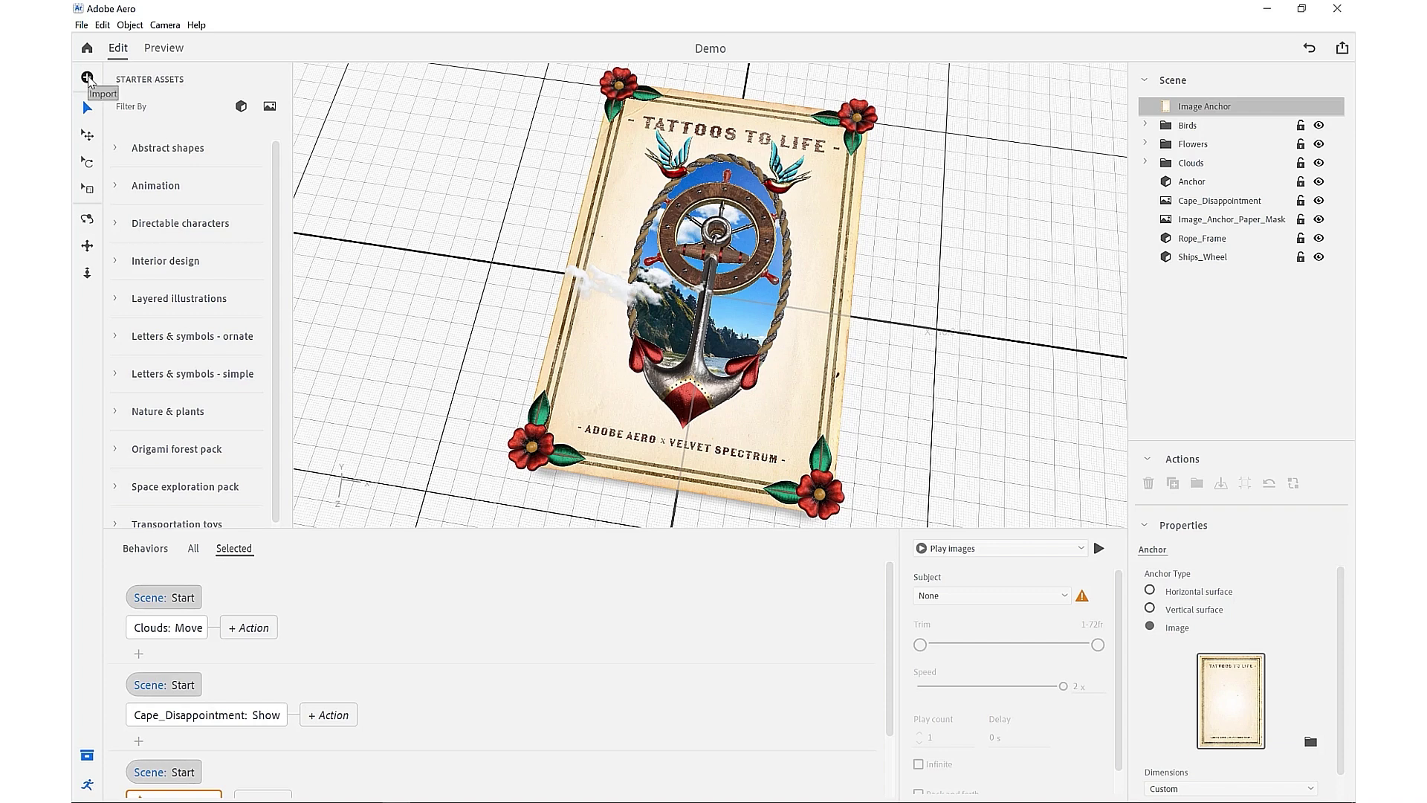
Step: Import the Banner_Mum image sequence and scale it down onto the tattoo card's anchor centre
click(89, 79)
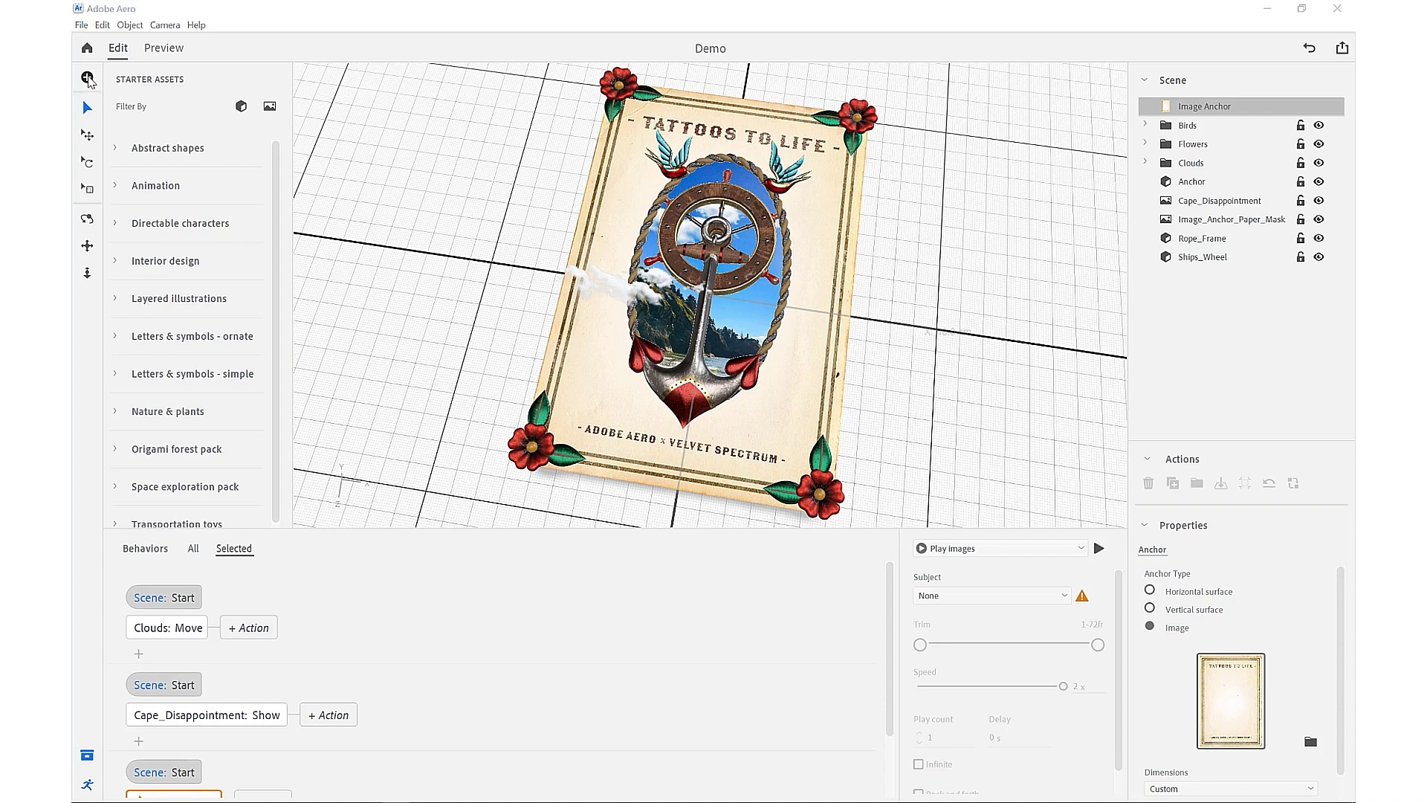
click(662, 217)
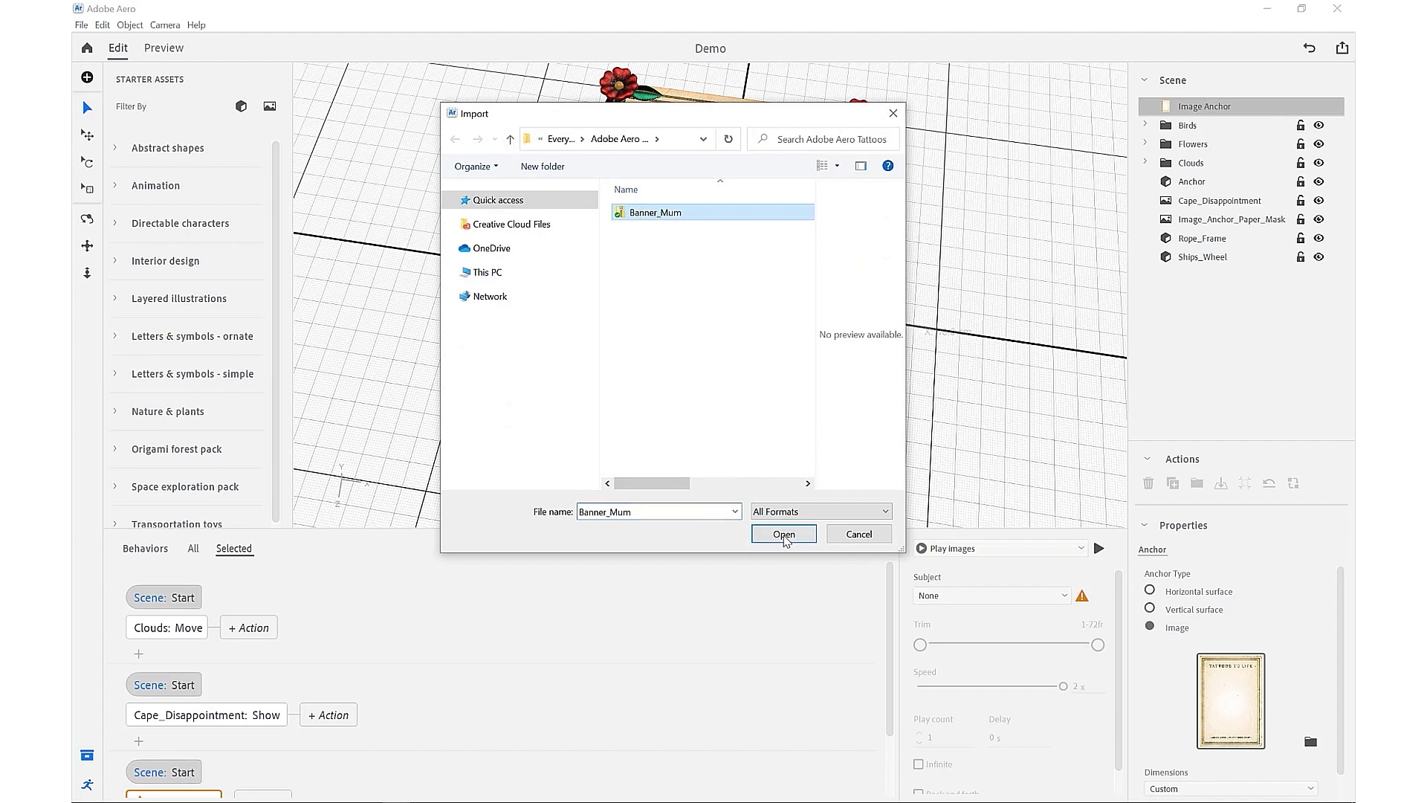
click(785, 535)
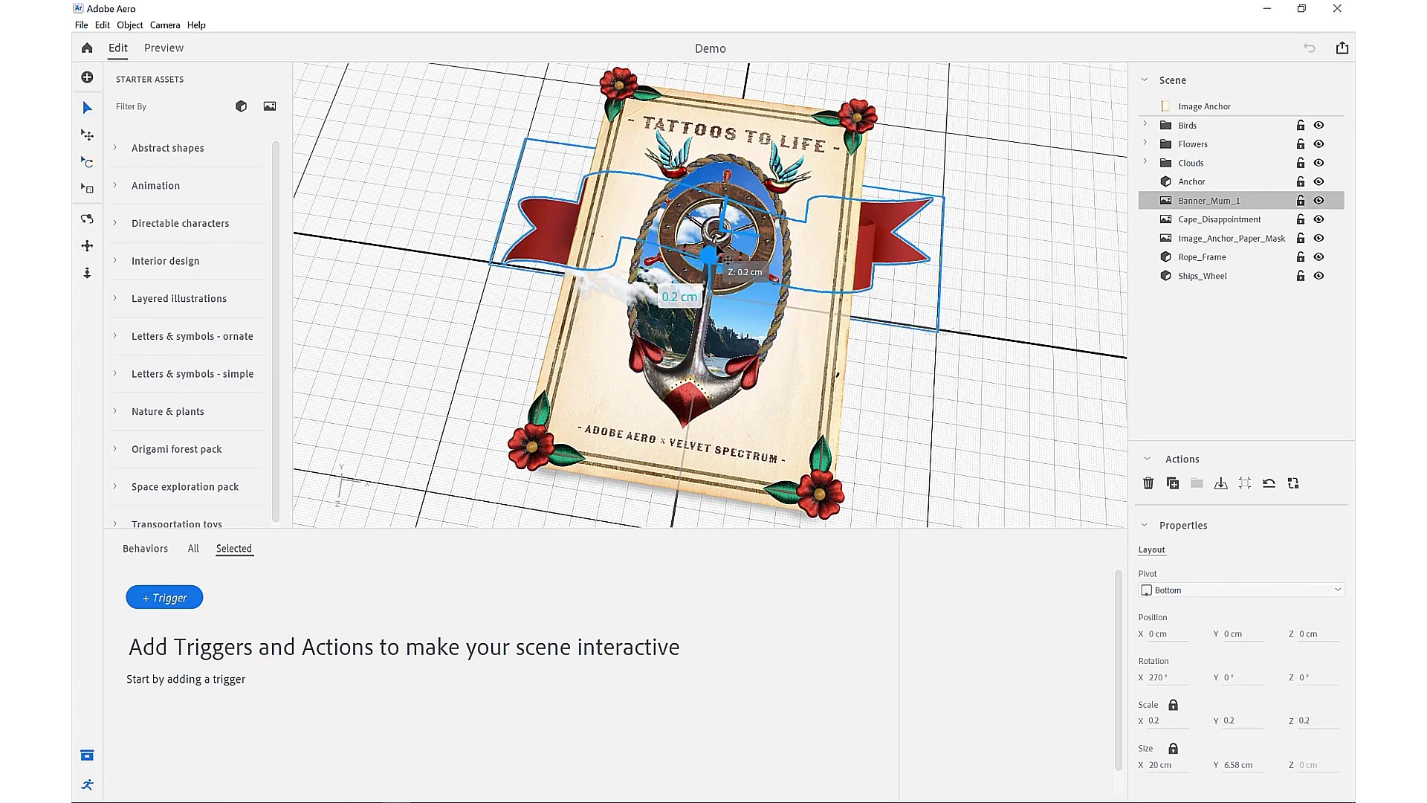
mouse_move(734, 177)
mouse_down()
mouse_move(717, 231)
mouse_move(769, 316)
mouse_up()
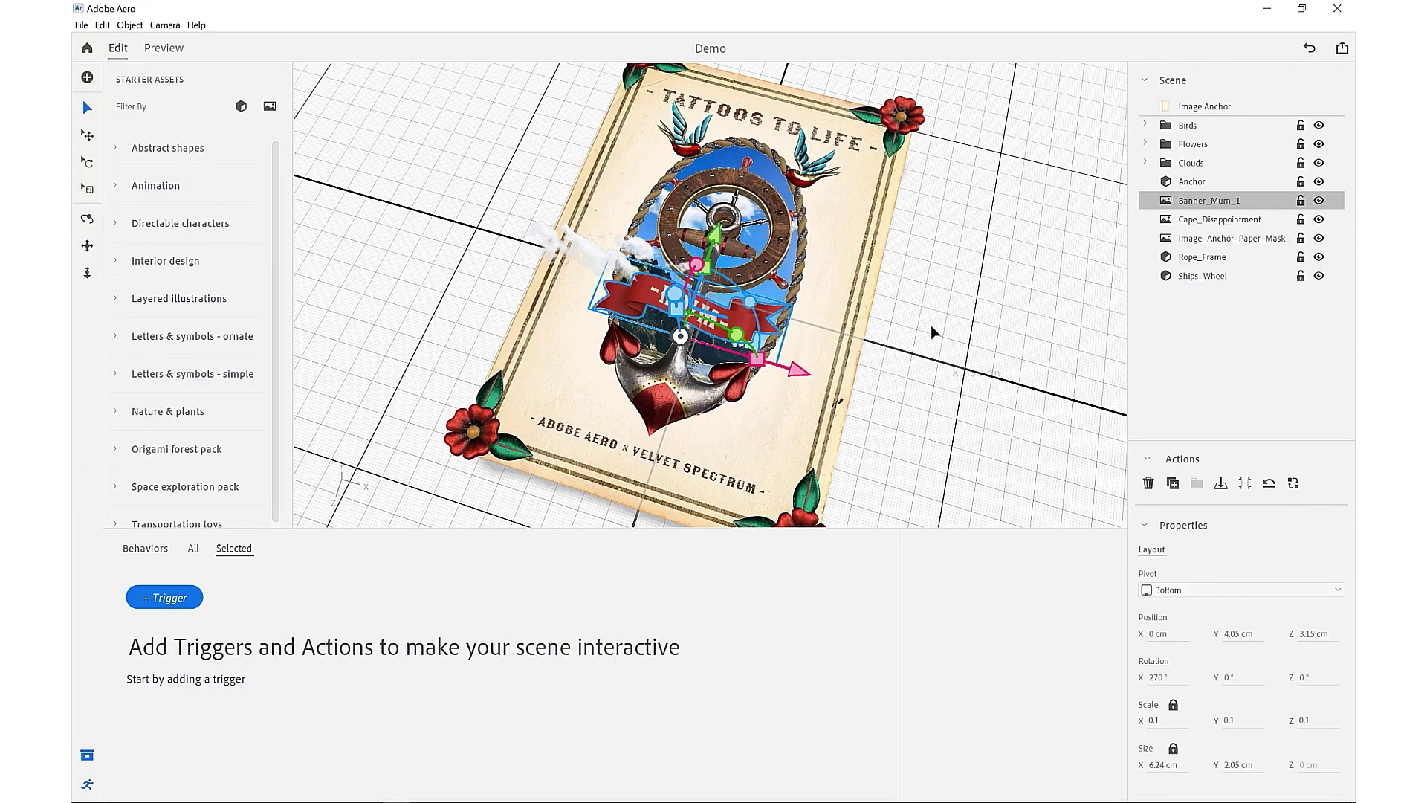
Step: Give Banner_Mum_1 a Start trigger with an Infinite Play images action, then preview it
click(168, 599)
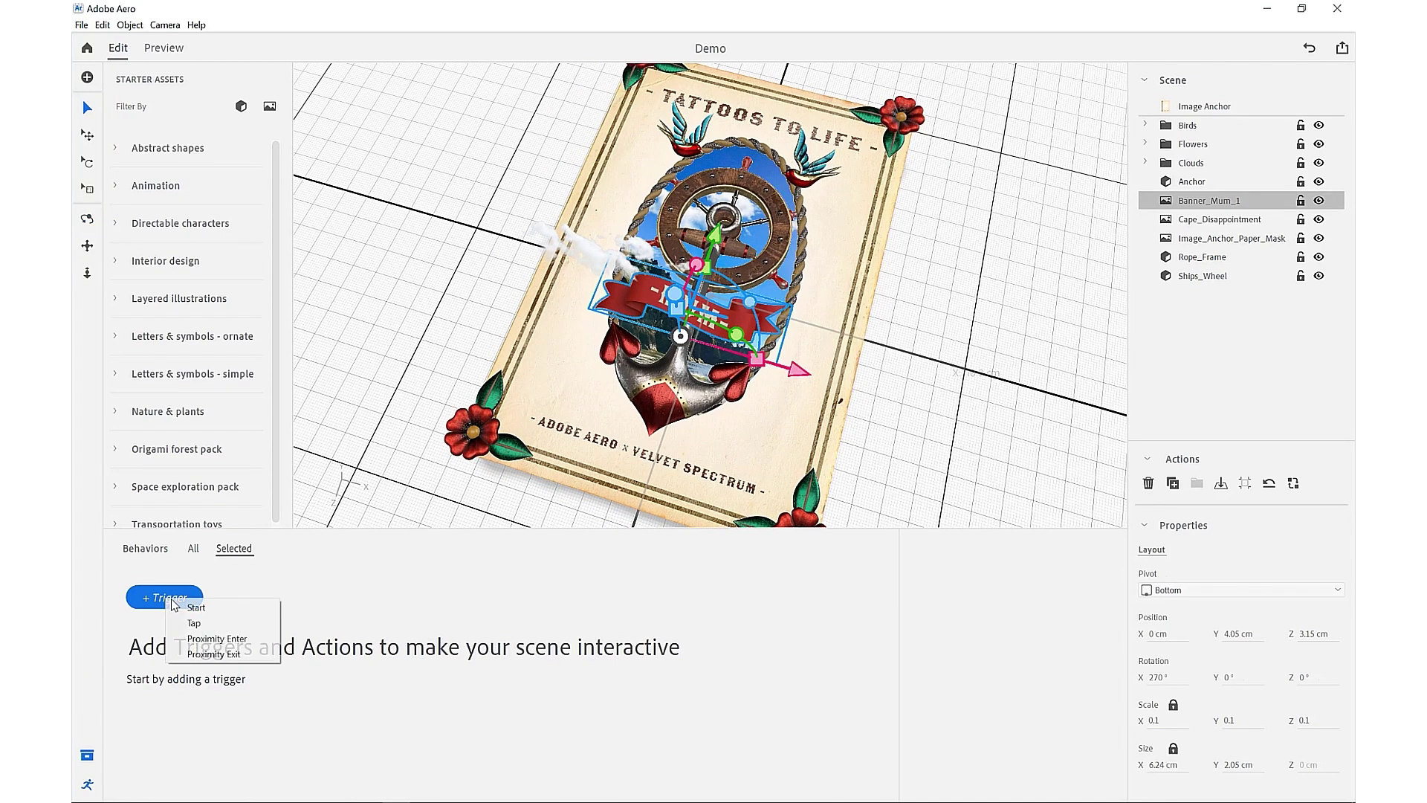
click(179, 609)
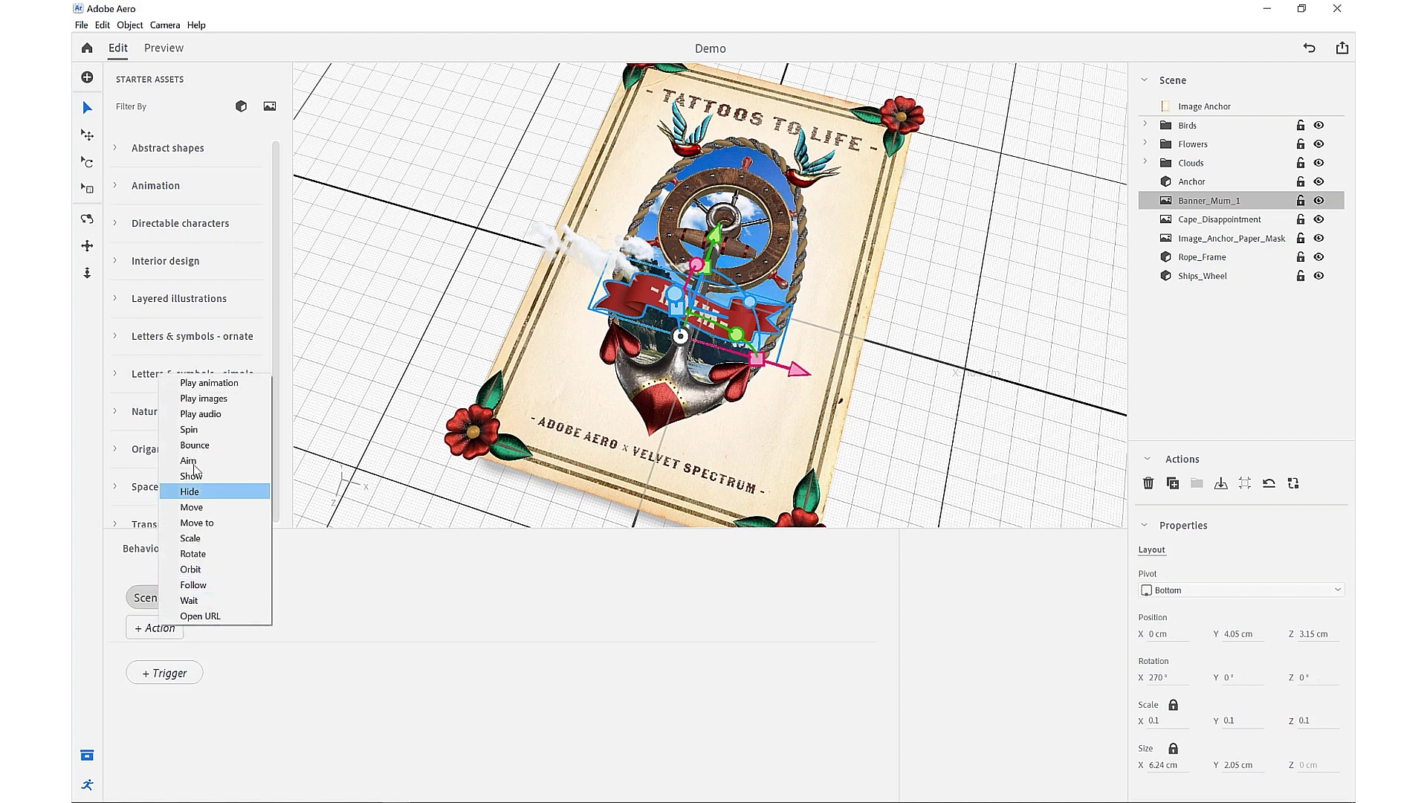
click(203, 399)
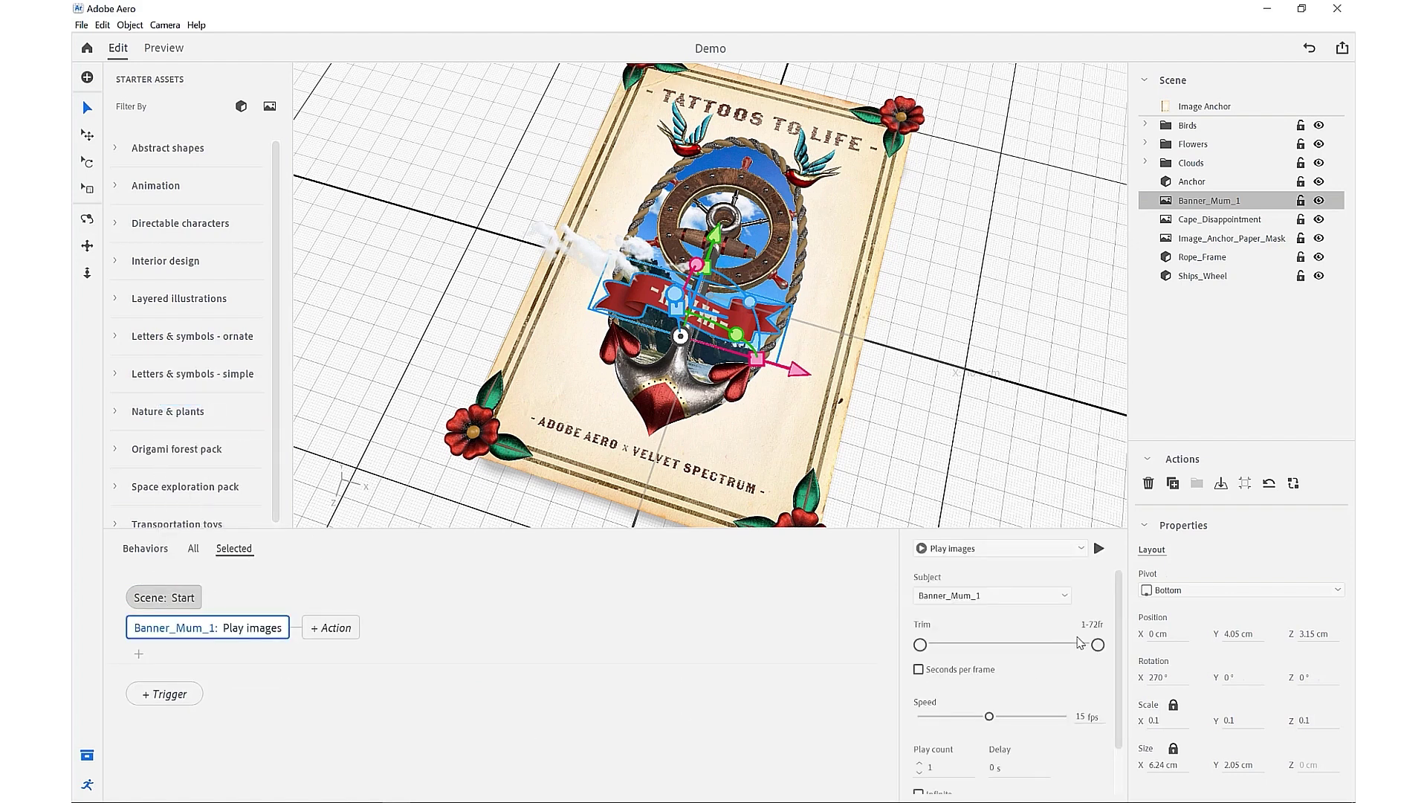
scroll(1122, 624, down, 1)
scroll(1124, 631, up, 1)
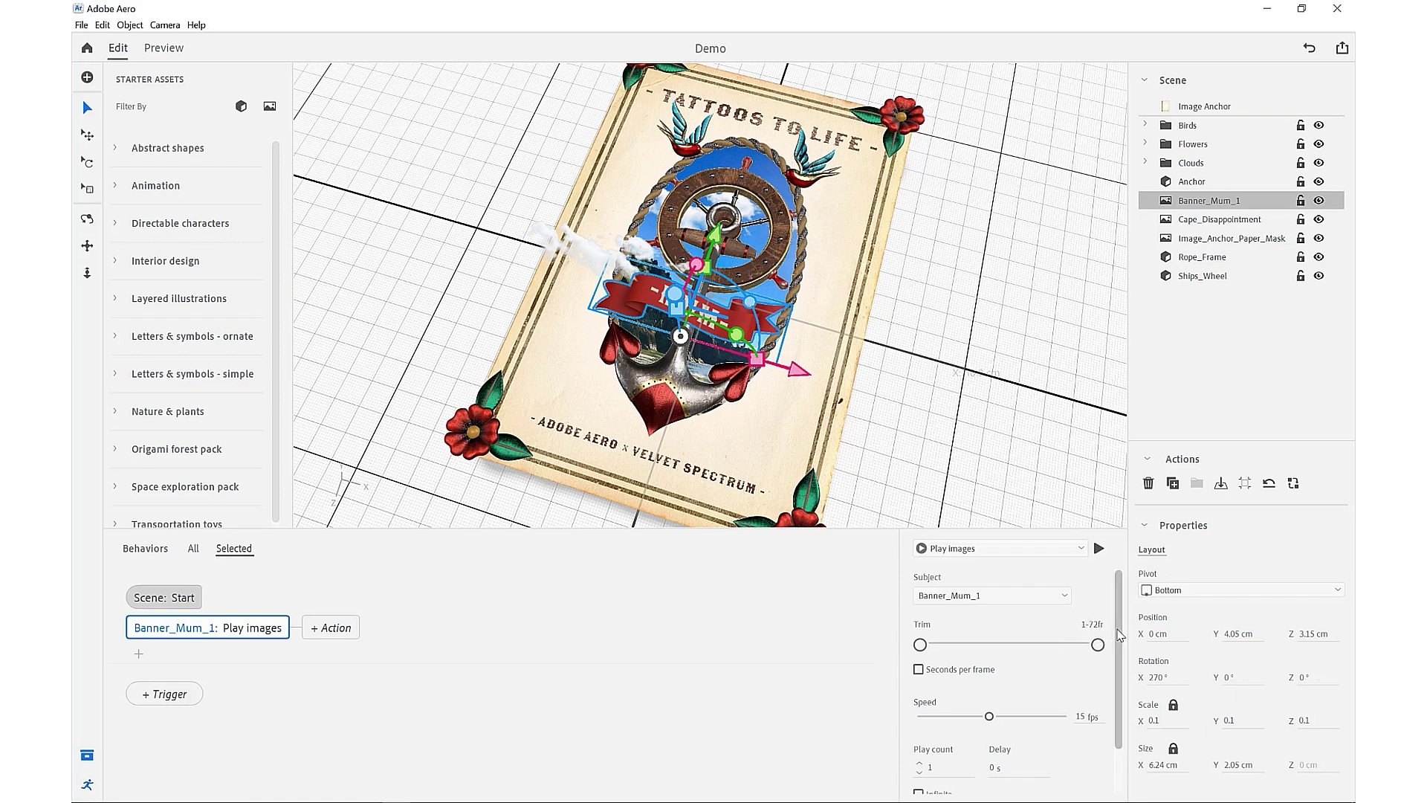
scroll(981, 648, down, 2)
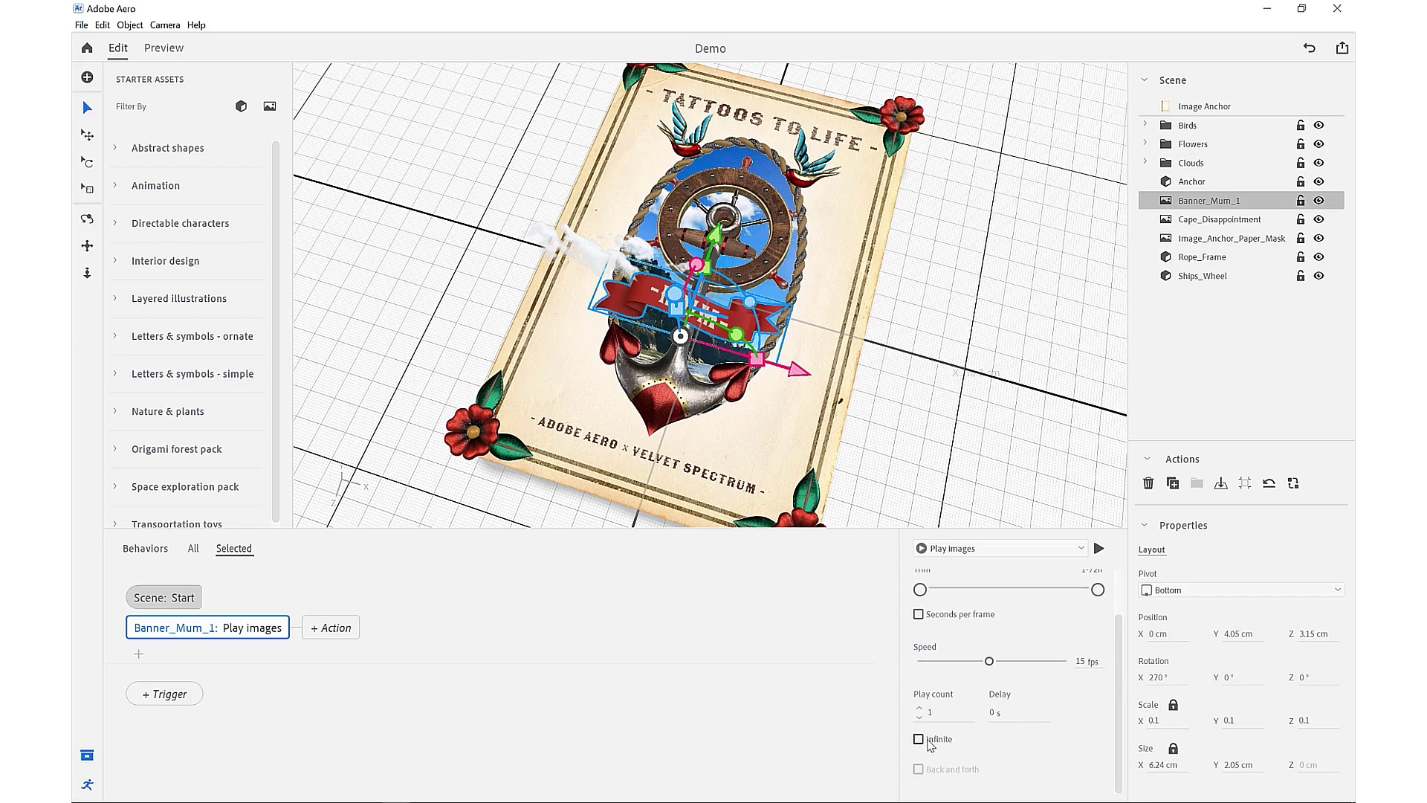
click(920, 739)
click(164, 48)
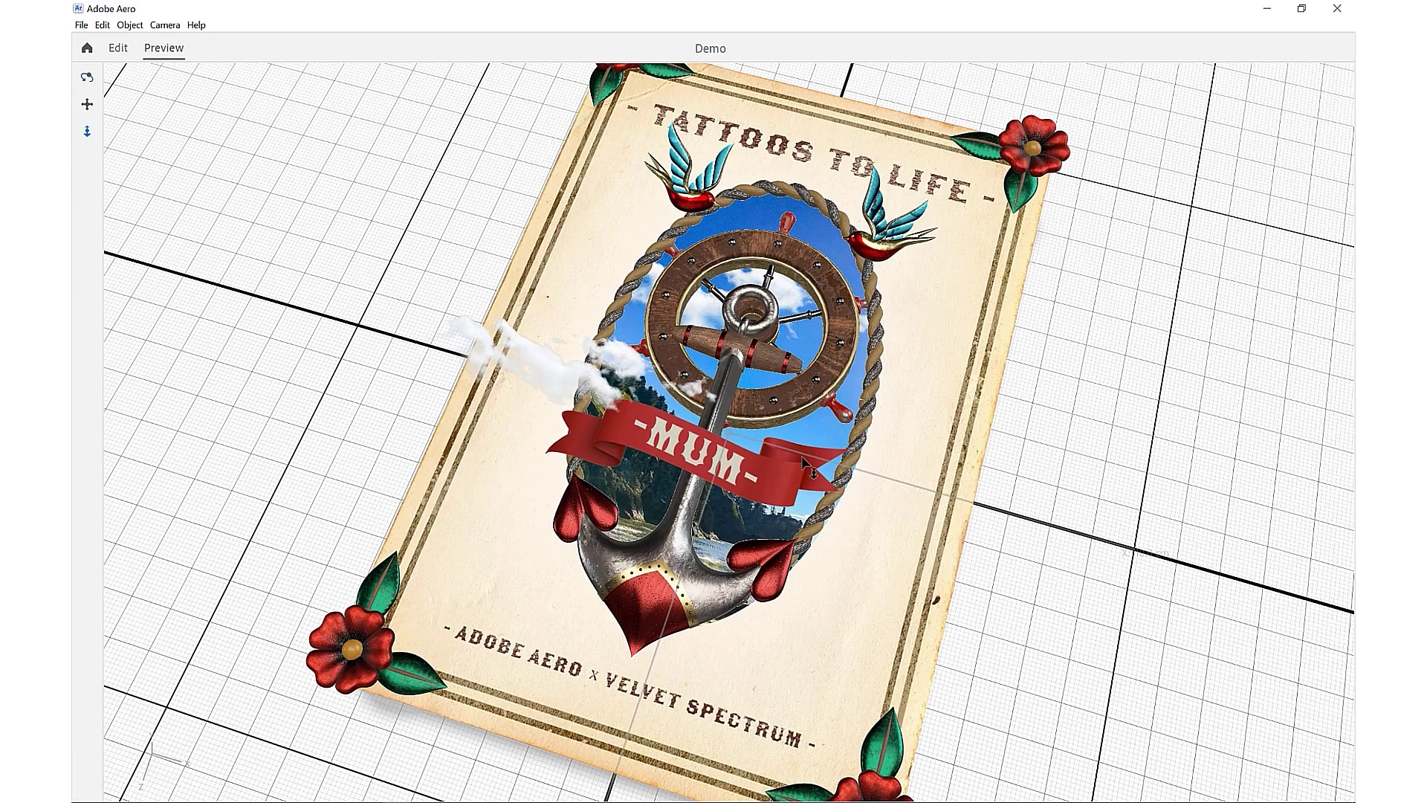
key(Escape)
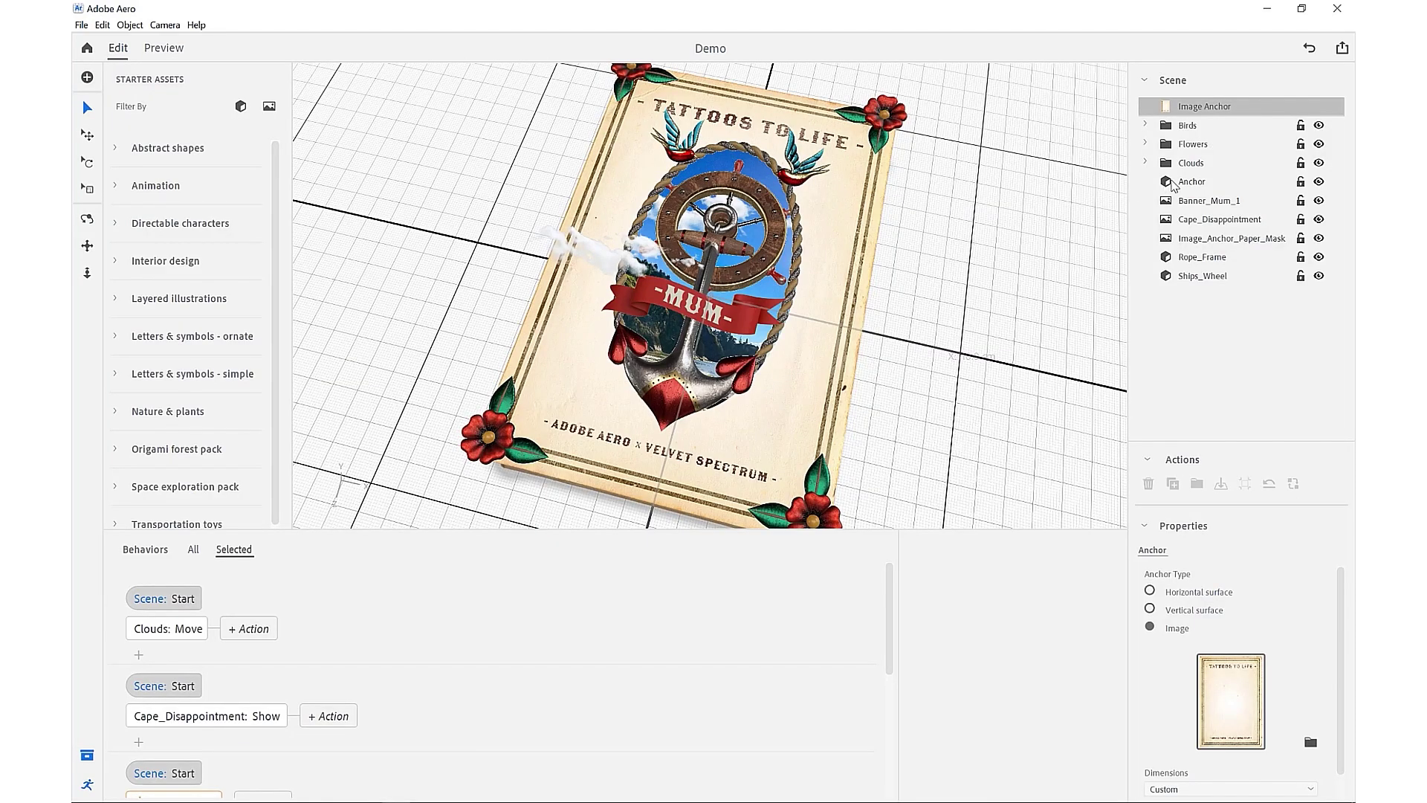
Step: Add a Start trigger with a Play audio action to the Anchor and browse Audio Presets
click(1182, 181)
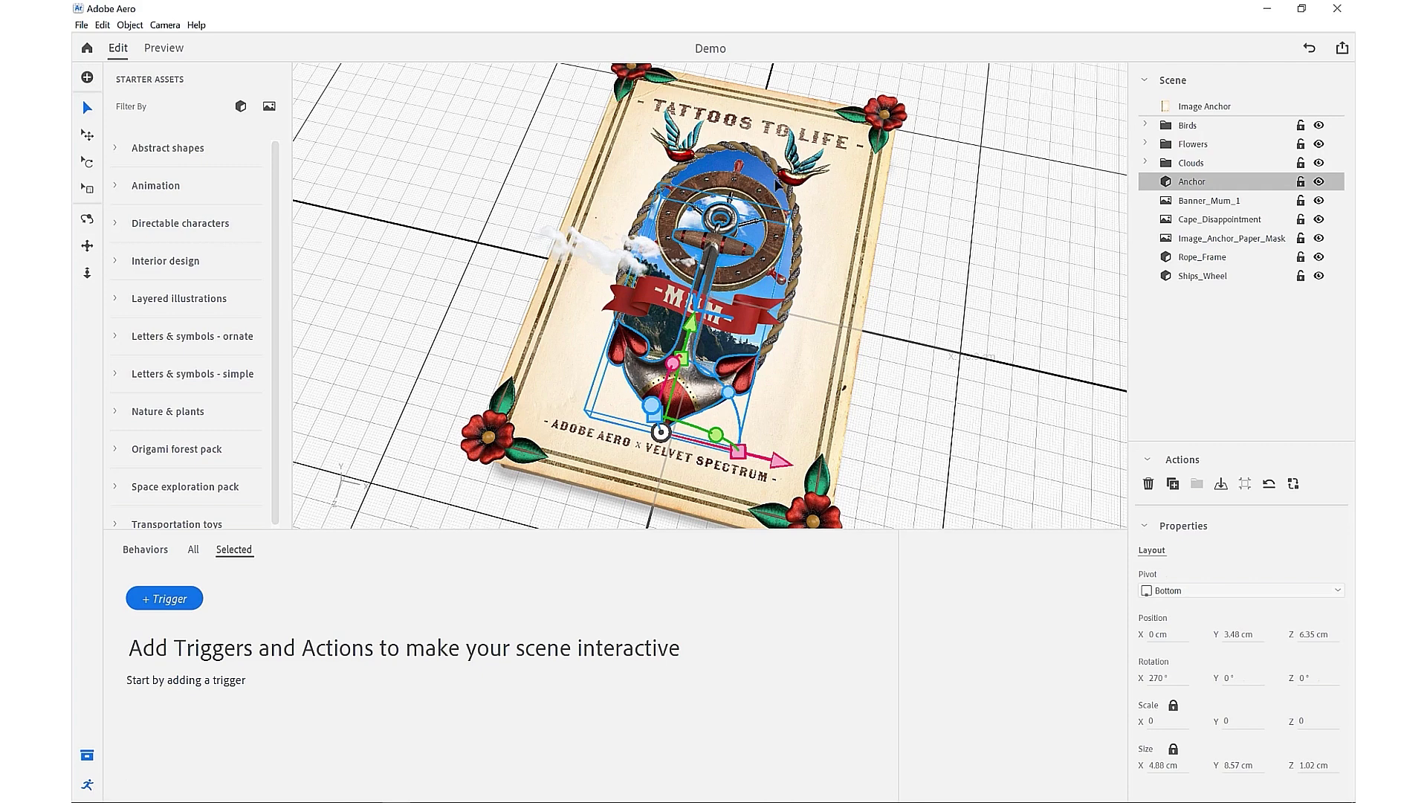
click(149, 603)
click(176, 605)
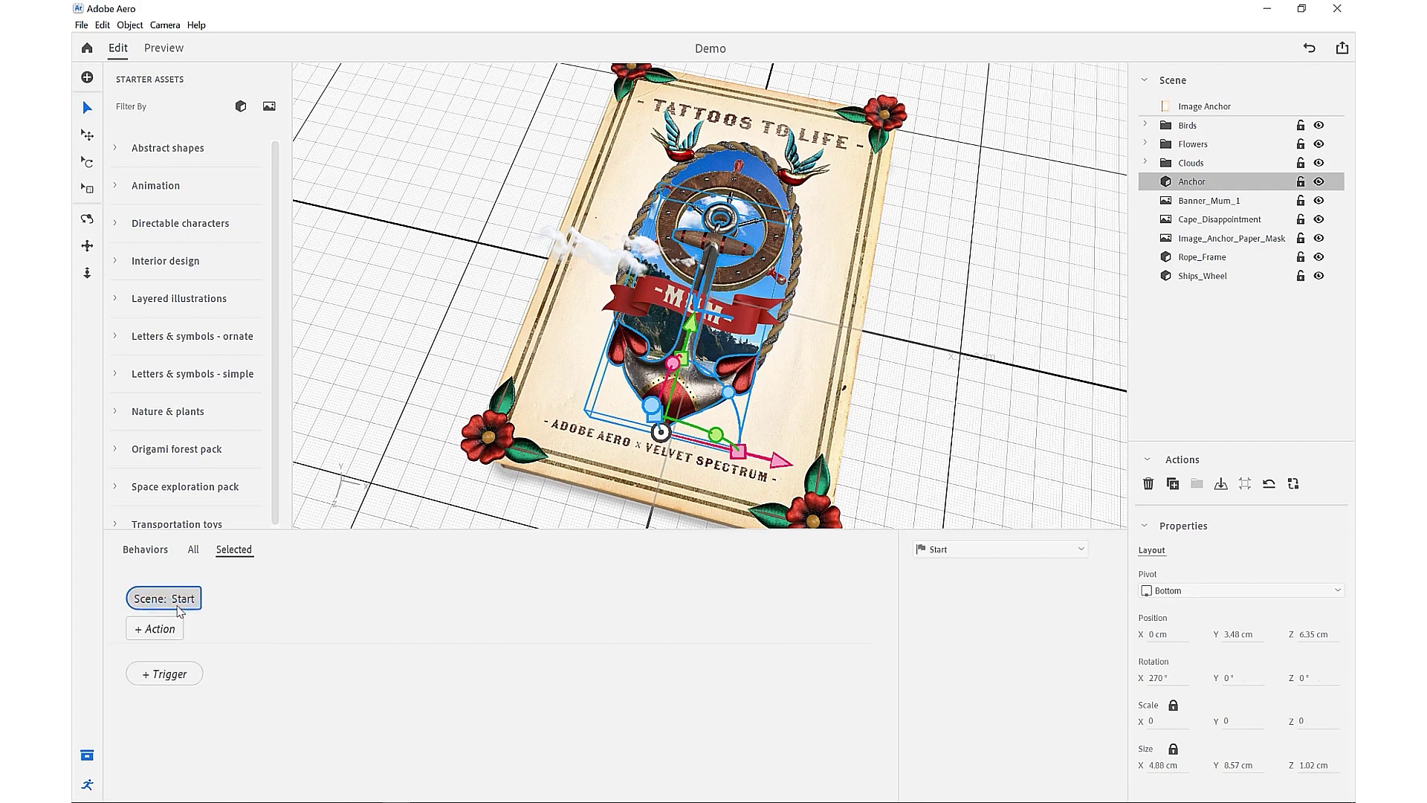
click(163, 630)
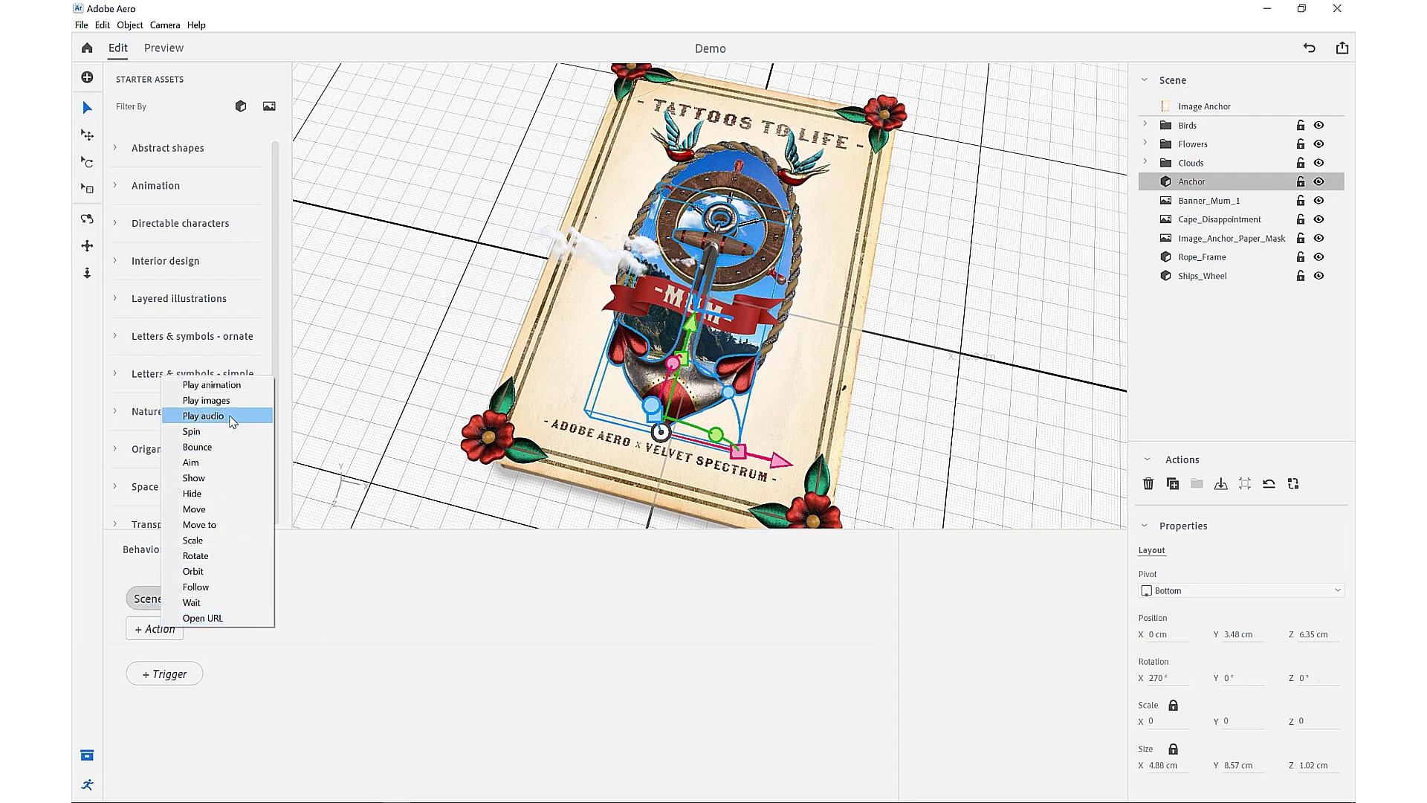
click(232, 417)
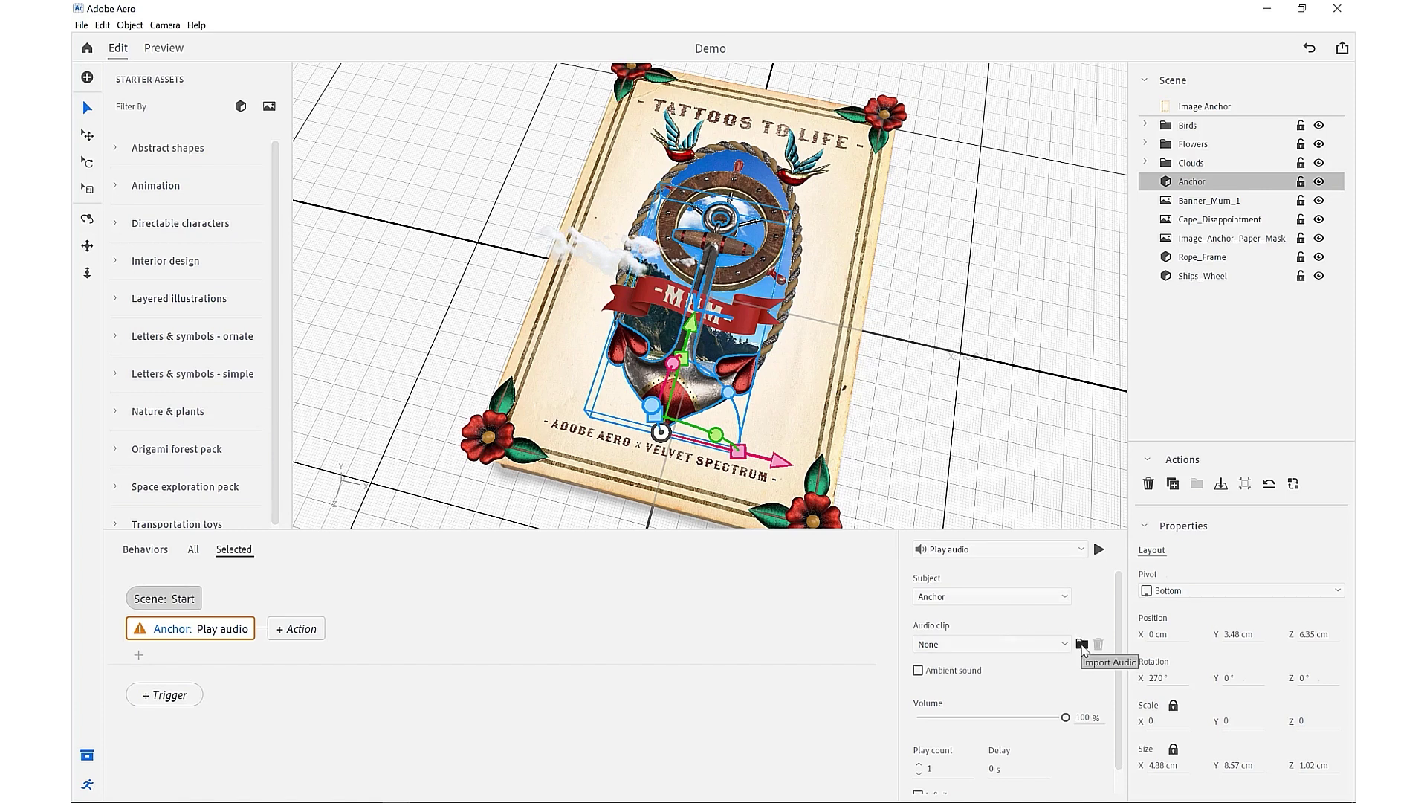
click(1081, 645)
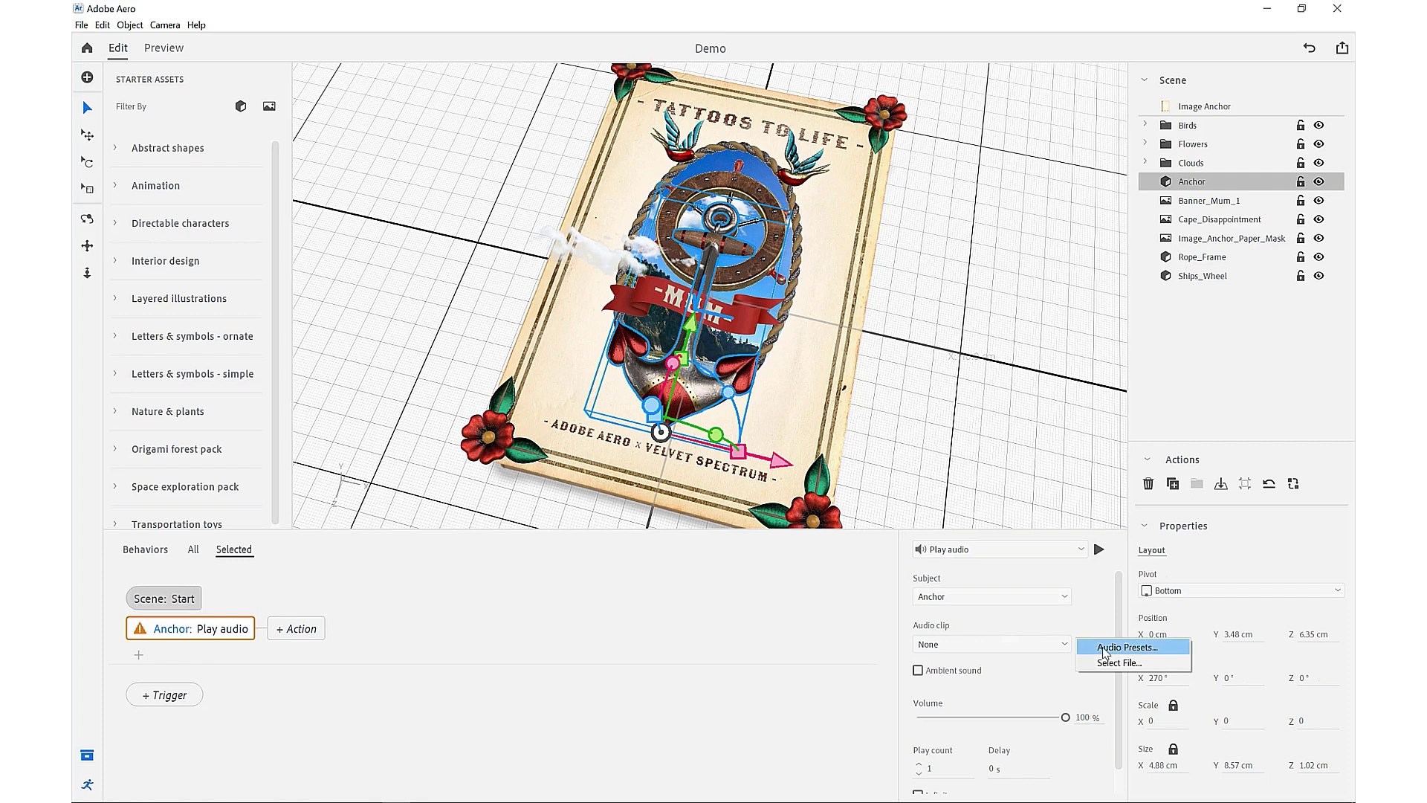
click(1108, 651)
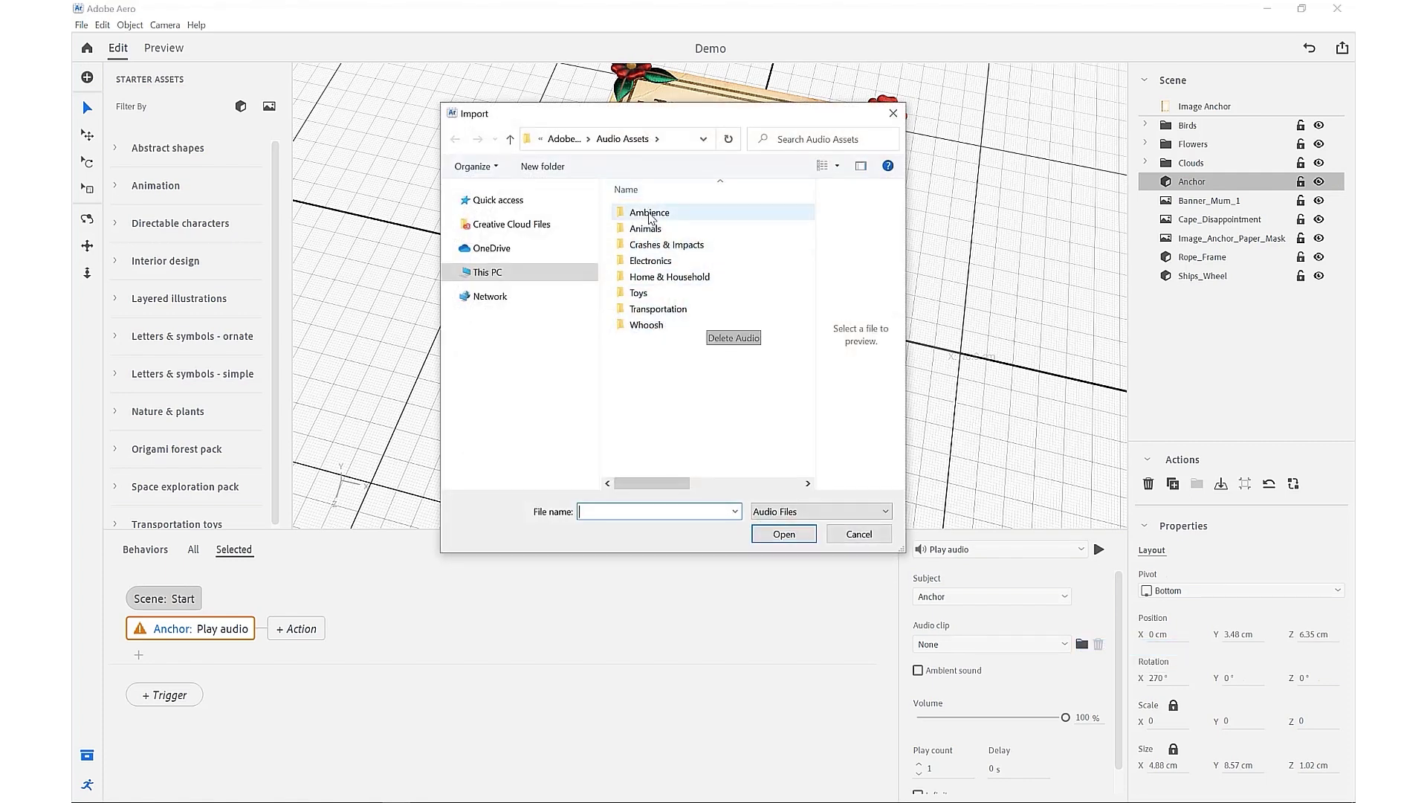
Step: Choose Ocean shore from the Ambience presets and set the Play audio action to Infinite
double_click(649, 214)
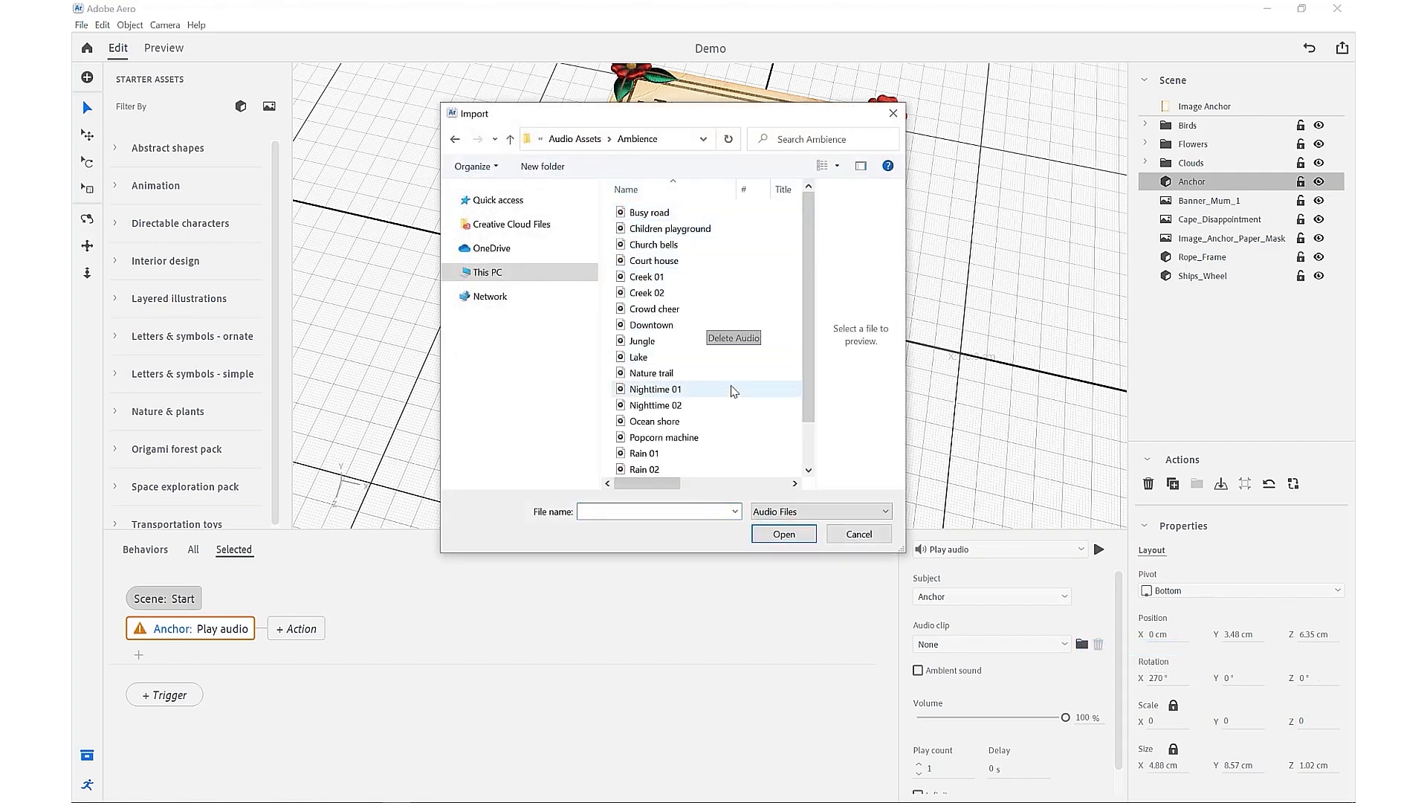
click(714, 422)
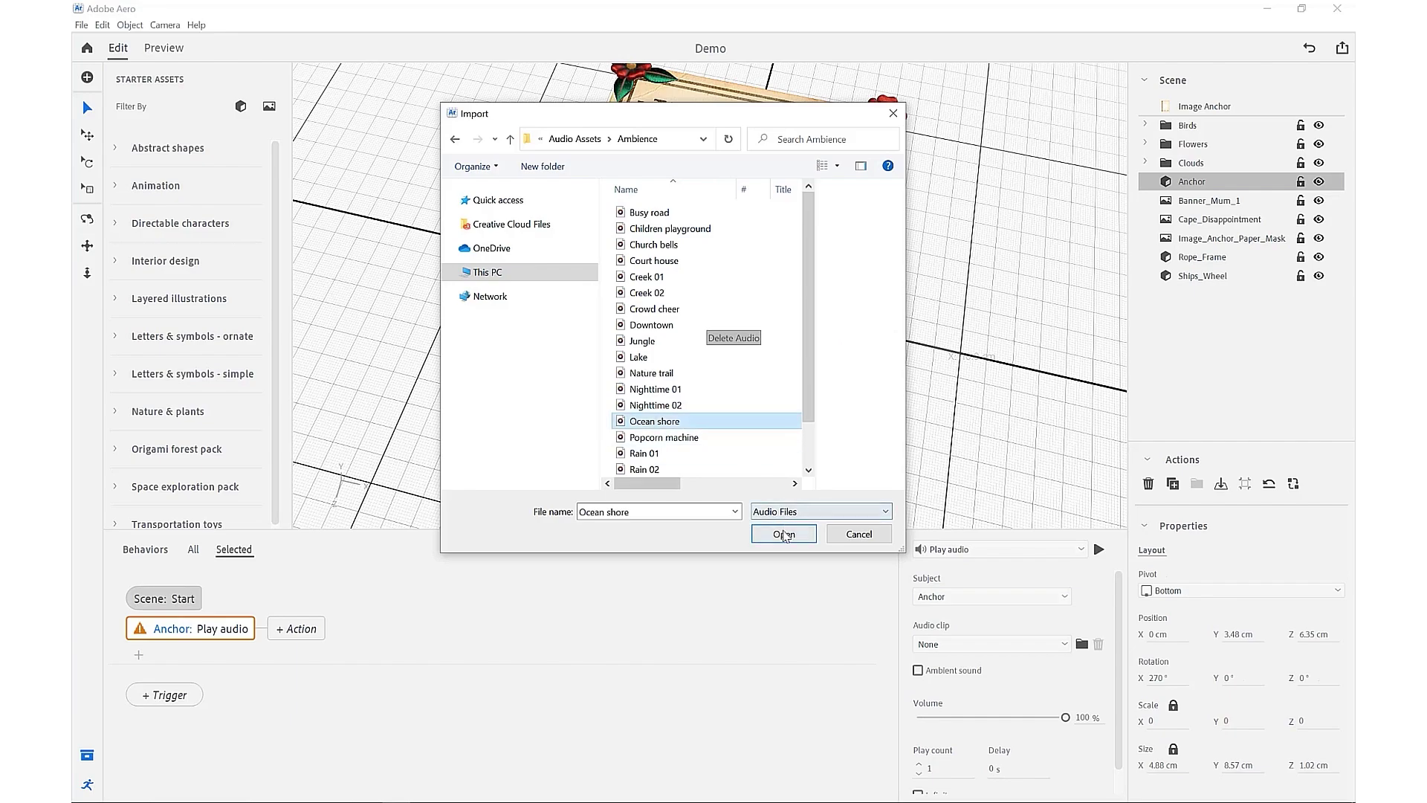
click(784, 535)
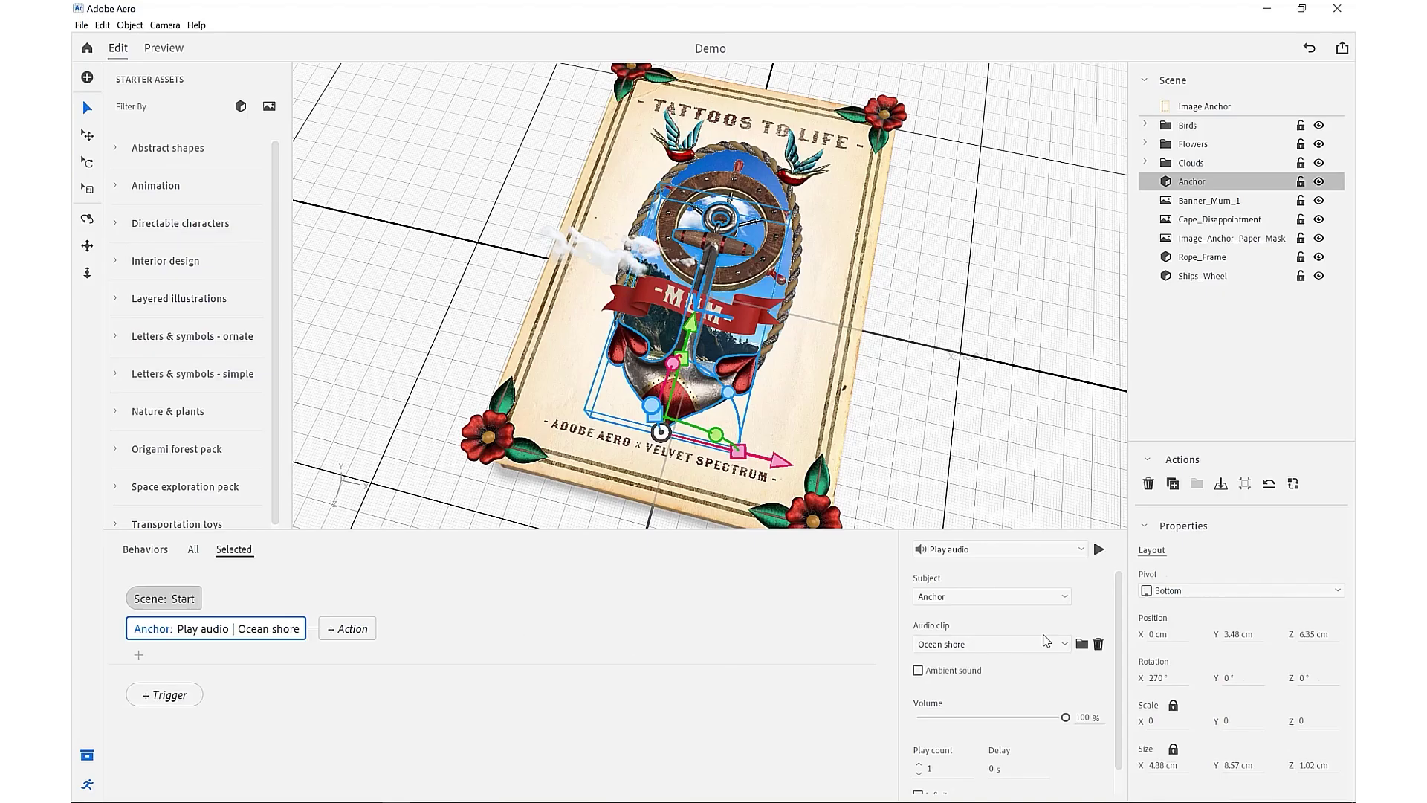
scroll(1120, 619, down, 2)
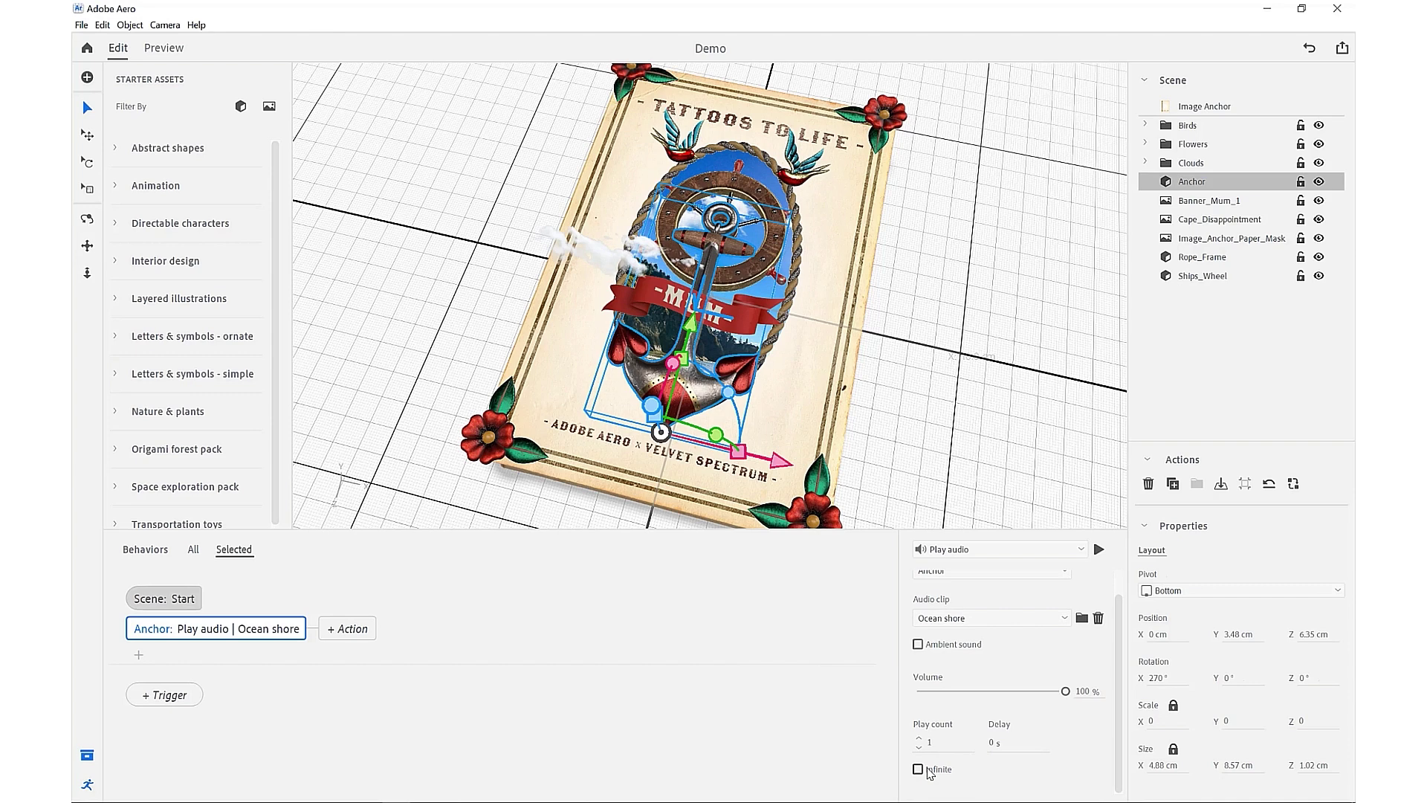
click(918, 768)
click(164, 48)
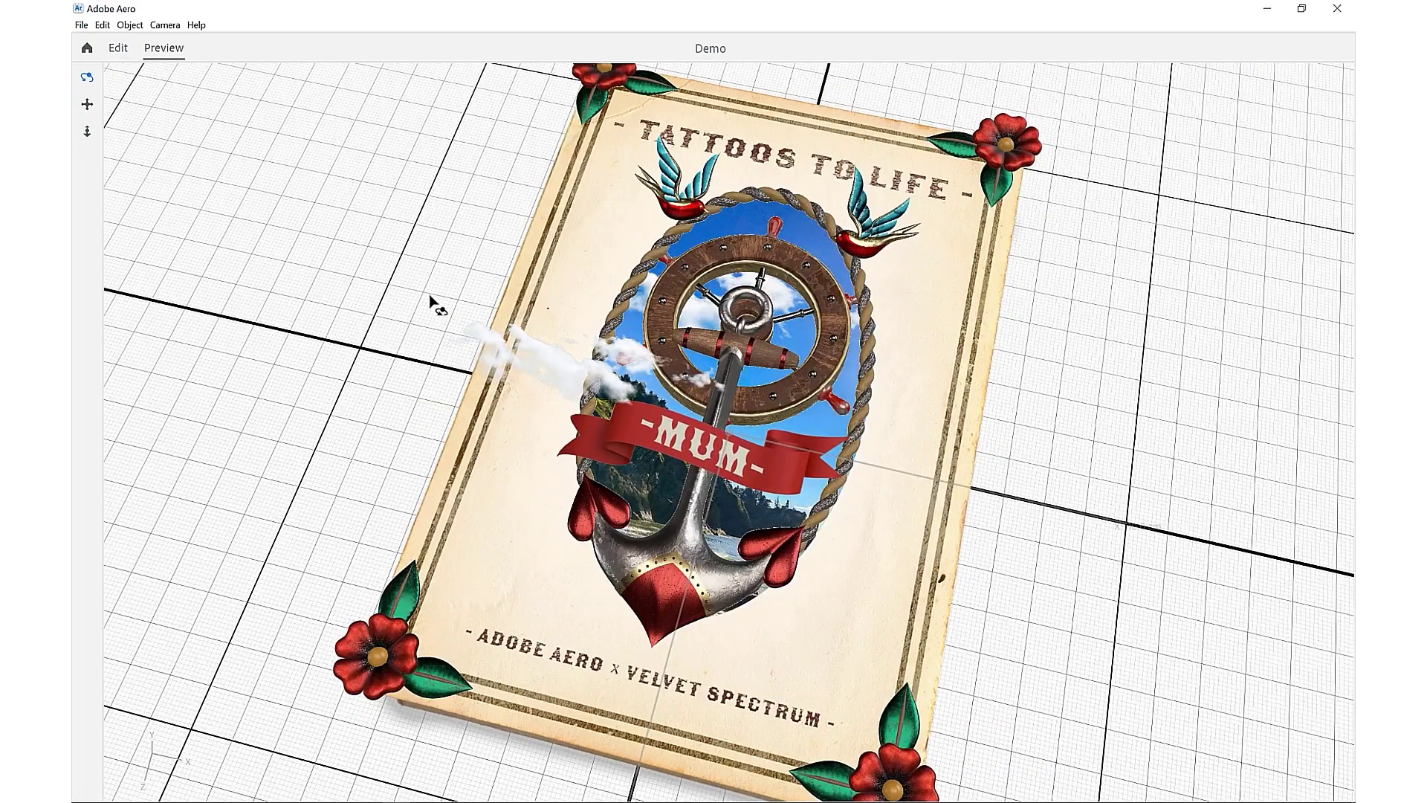
drag(692, 323, 731, 346)
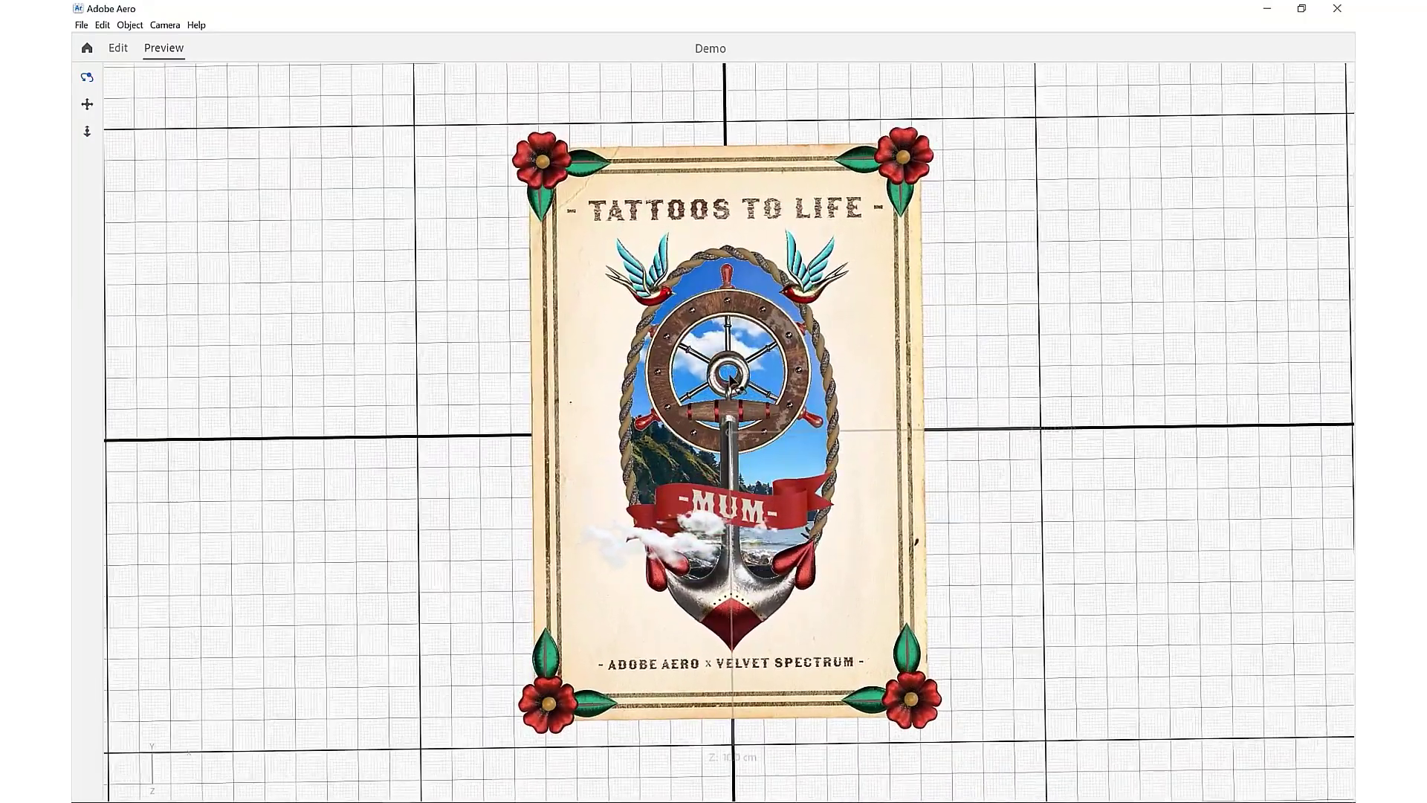
click(116, 48)
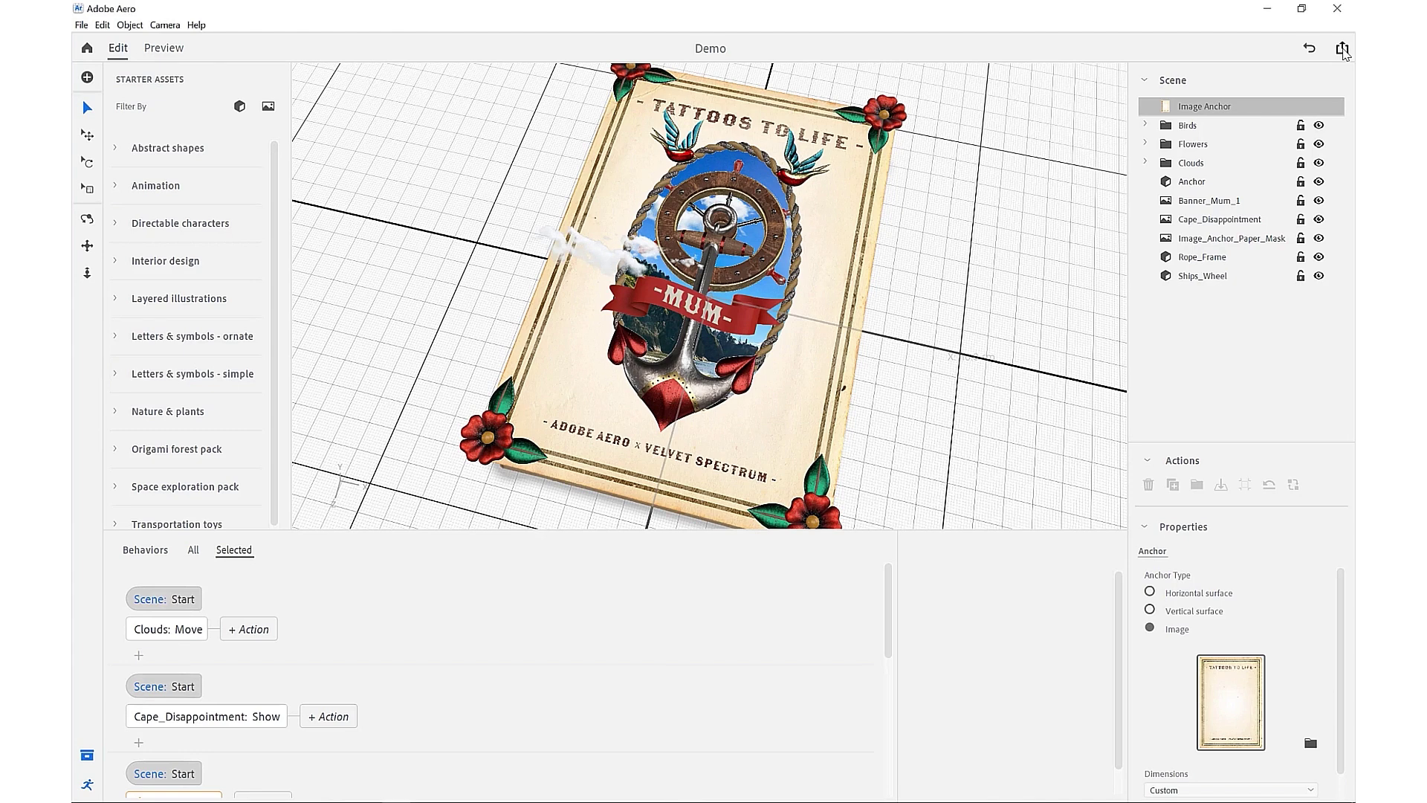
Step: Create a share link for the Demo project from the Share menu
click(1343, 52)
click(1270, 217)
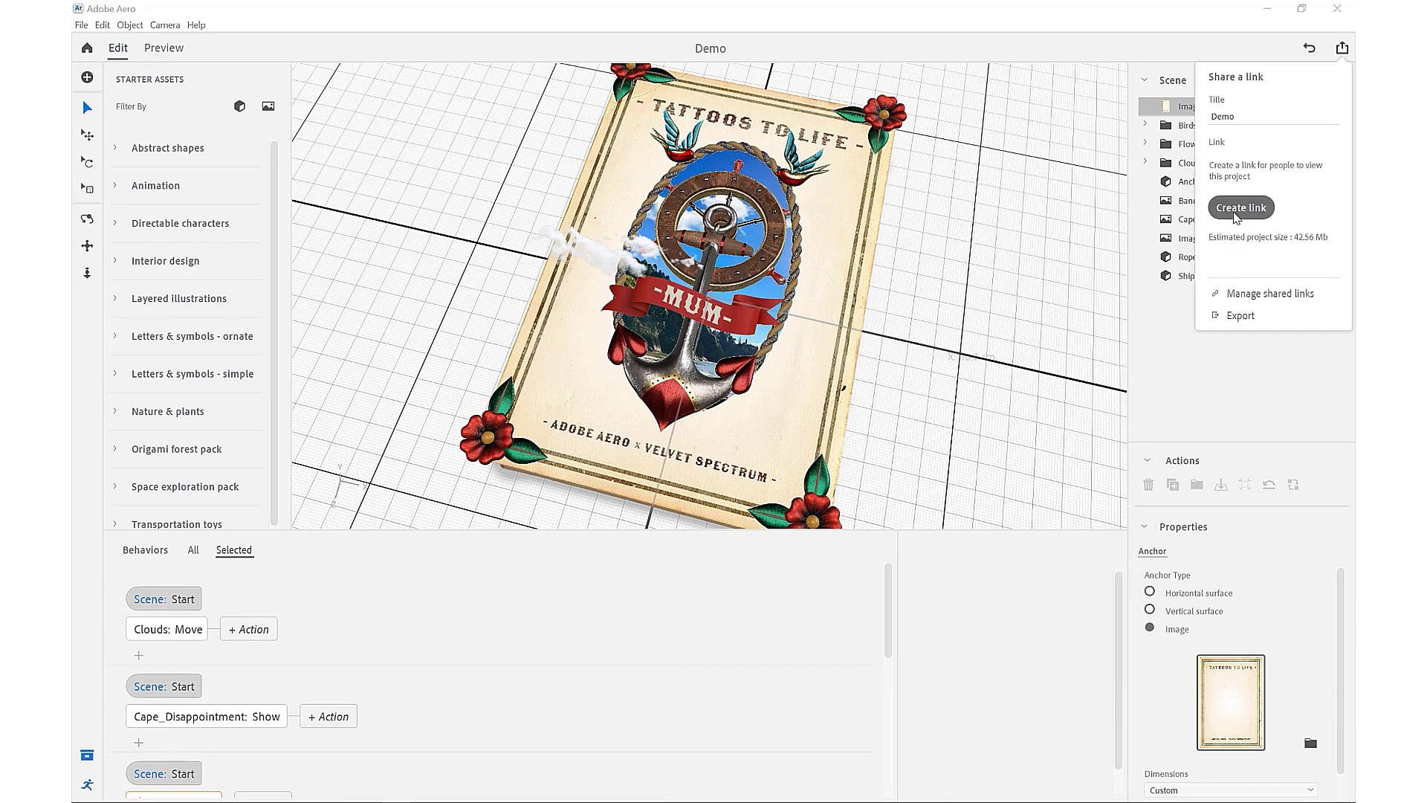